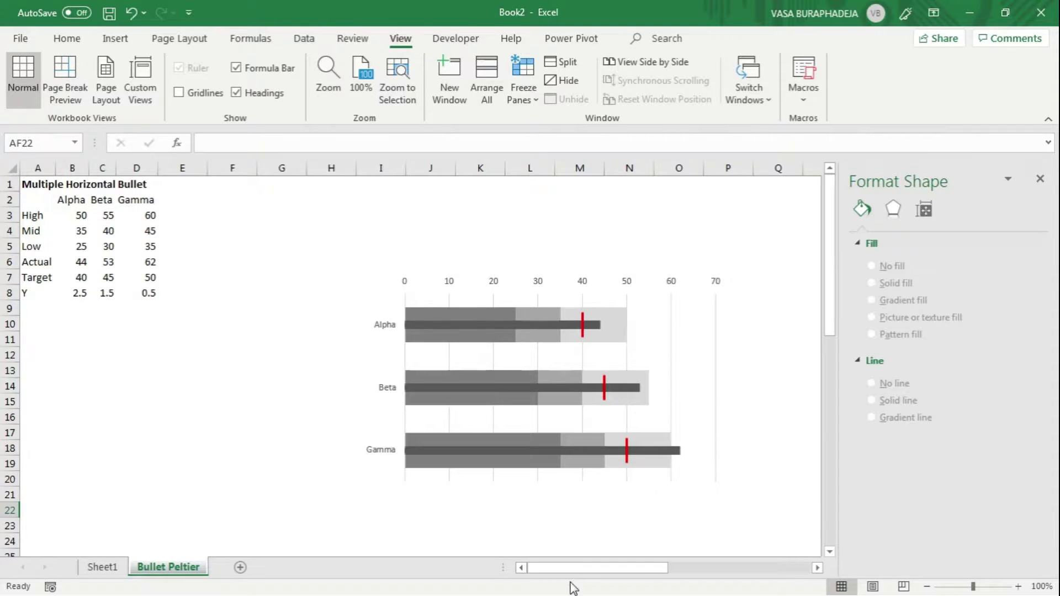
Scroll the sheet right to show the annotated reference bullet chart beside the finished one
left_click_drag(571, 575, 443, 532)
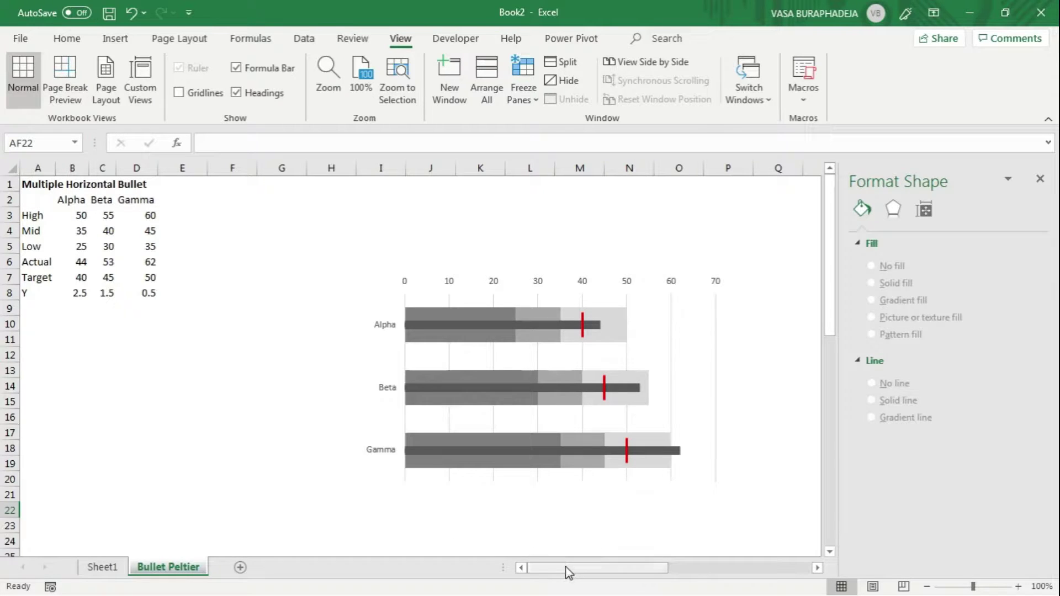
left_click_drag(555, 574, 721, 562)
scroll(473, 527, "right", 2)
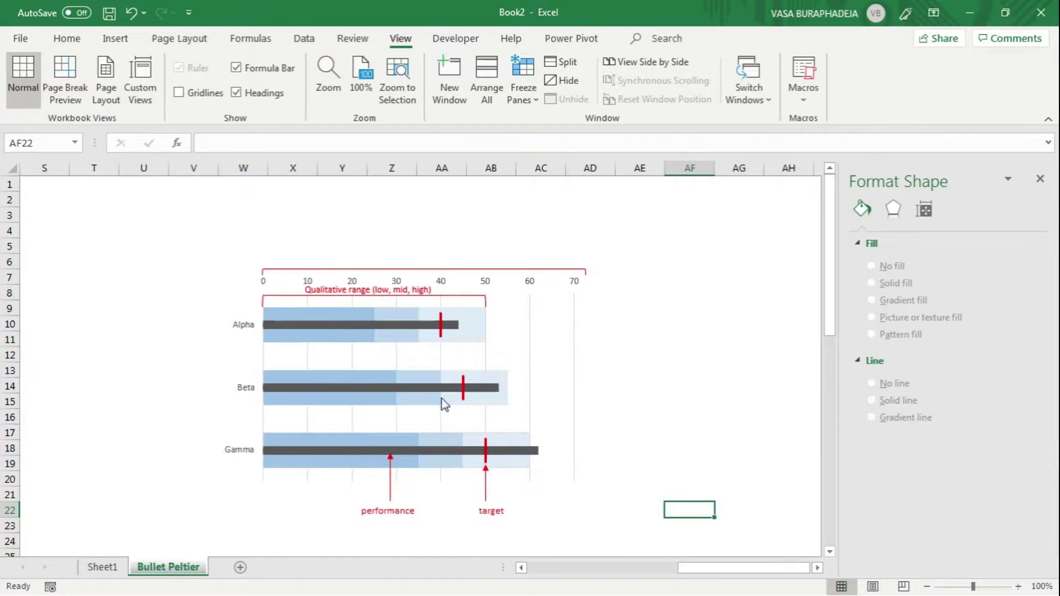
left_click(737, 279)
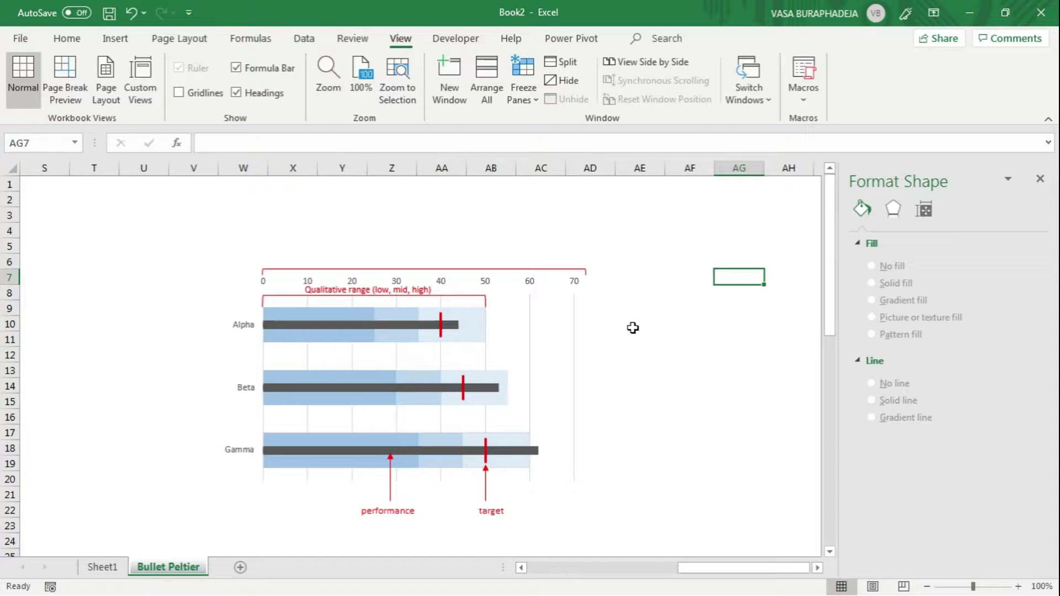
left_click(174, 386)
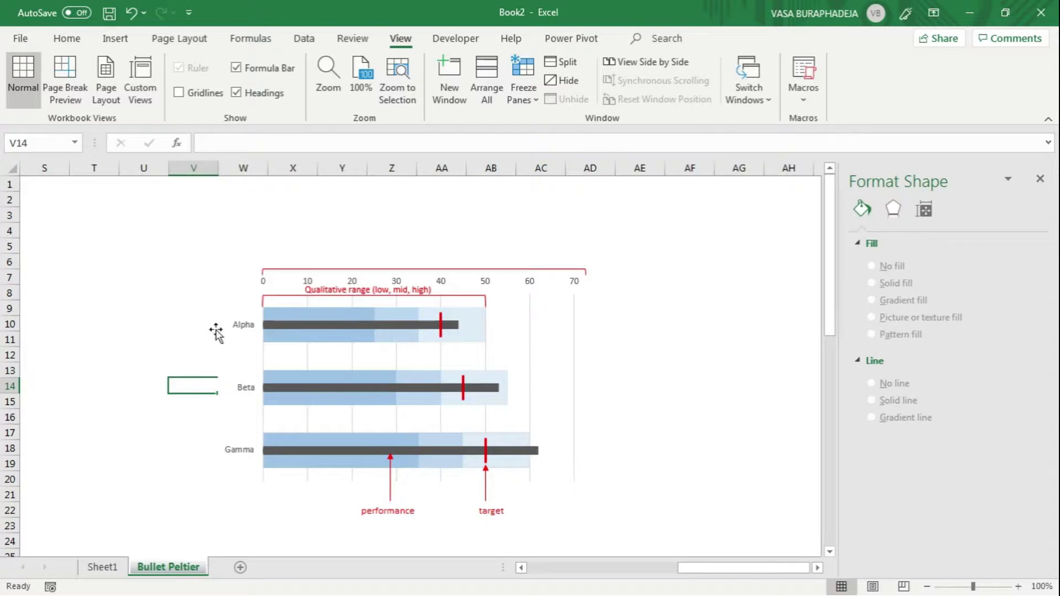
Scroll back to column A to show the data table and finished grey bullet chart
left_click(690, 320)
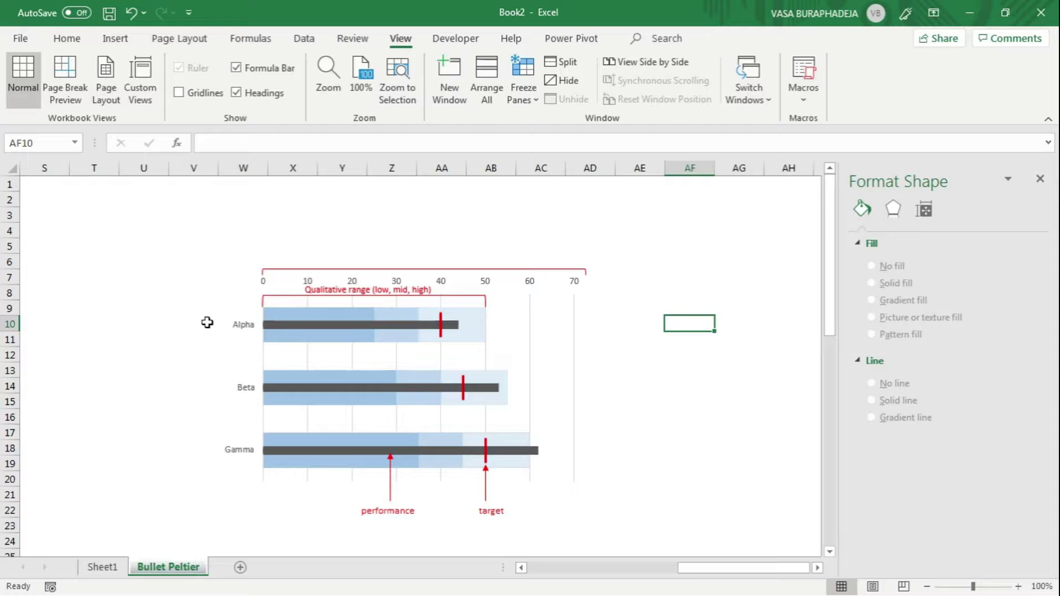
left_click(530, 568)
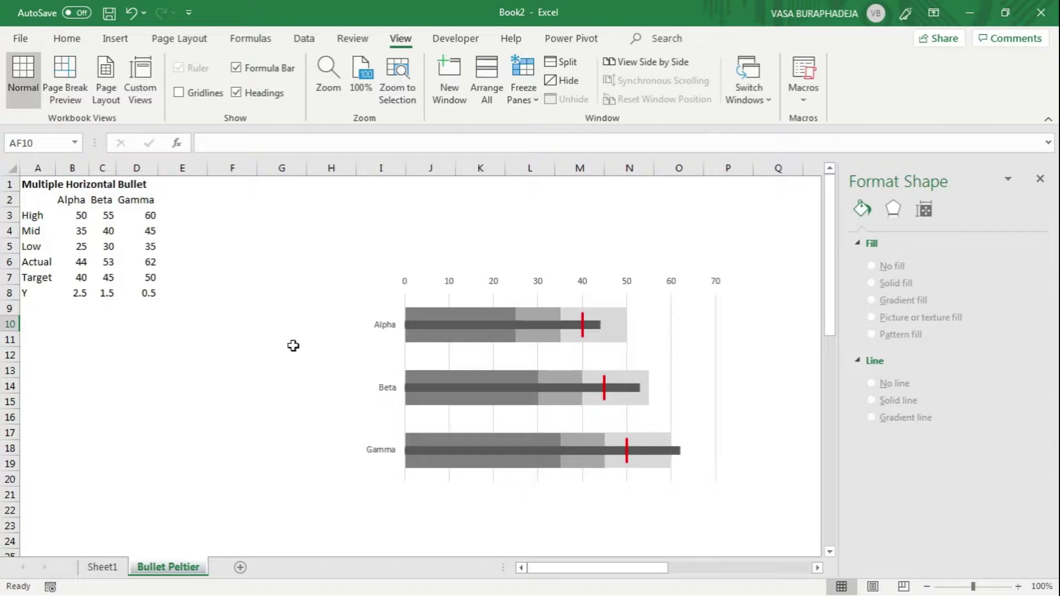
left_click(36, 217)
left_click_drag(36, 216, 144, 246)
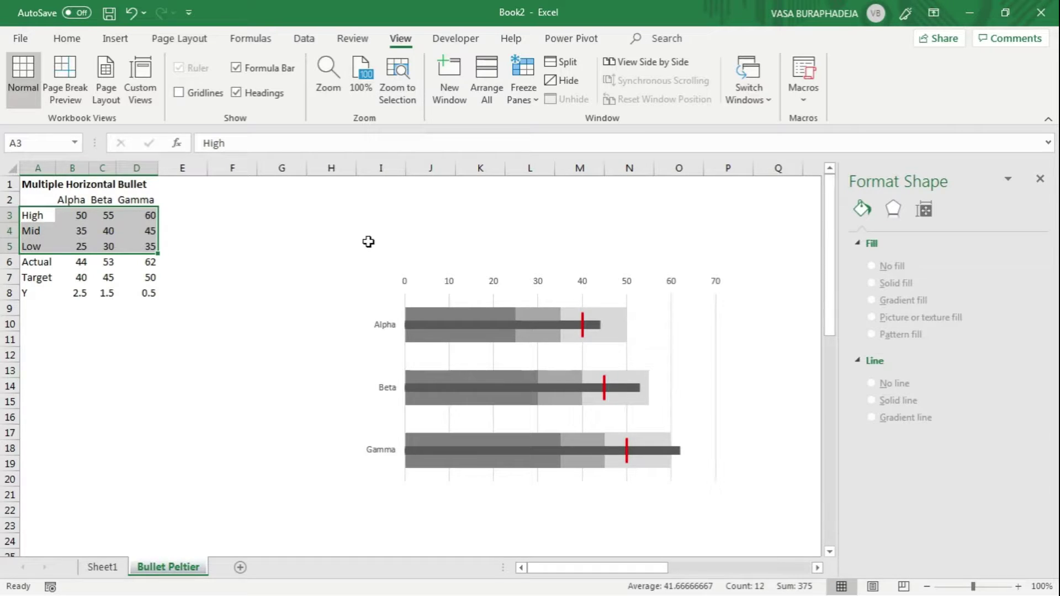
left_click_drag(47, 262, 153, 258)
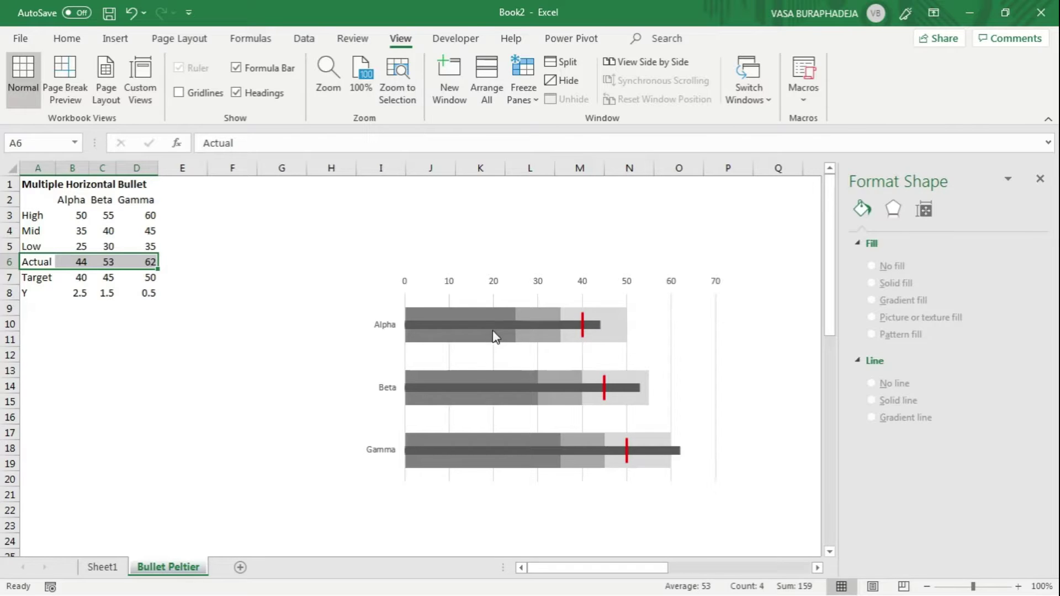
left_click_drag(37, 277, 148, 272)
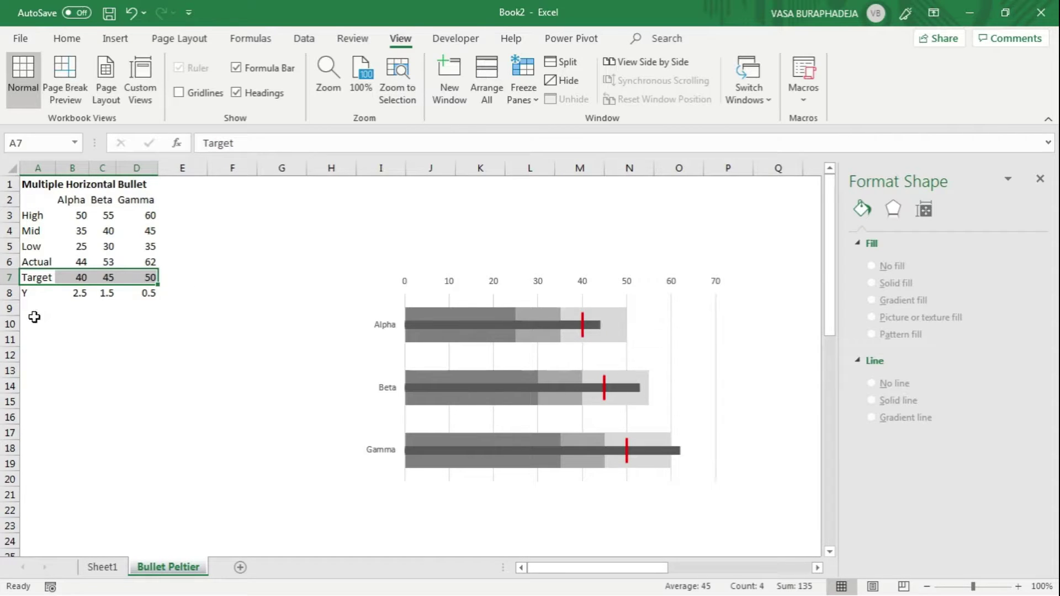
left_click(54, 290)
left_click_drag(56, 289, 141, 293)
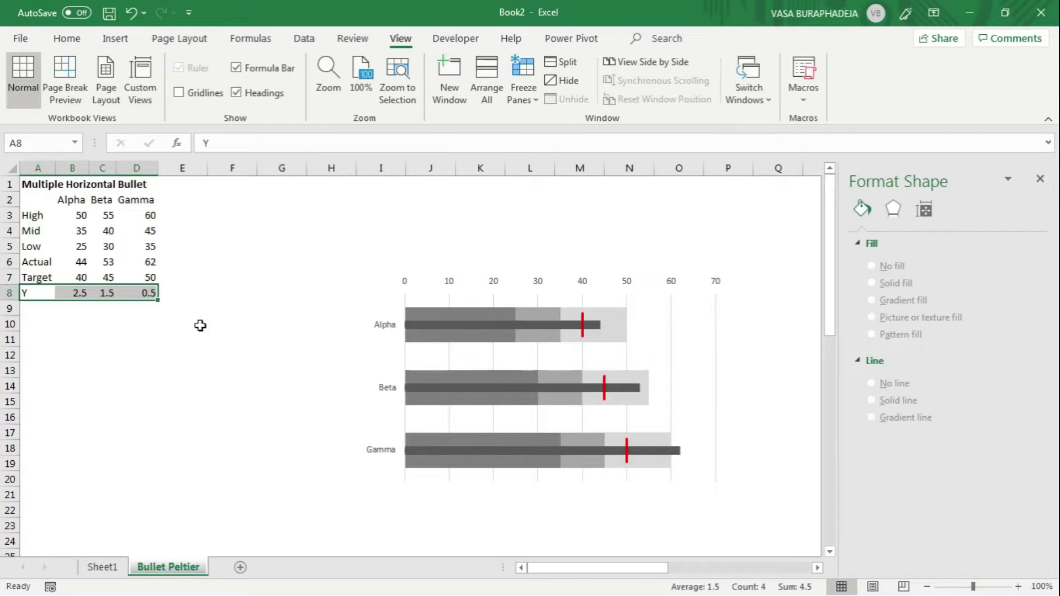
mouse_move(544, 571)
left_mouse_down()
mouse_move(560, 574)
mouse_move(530, 571)
left_mouse_up()
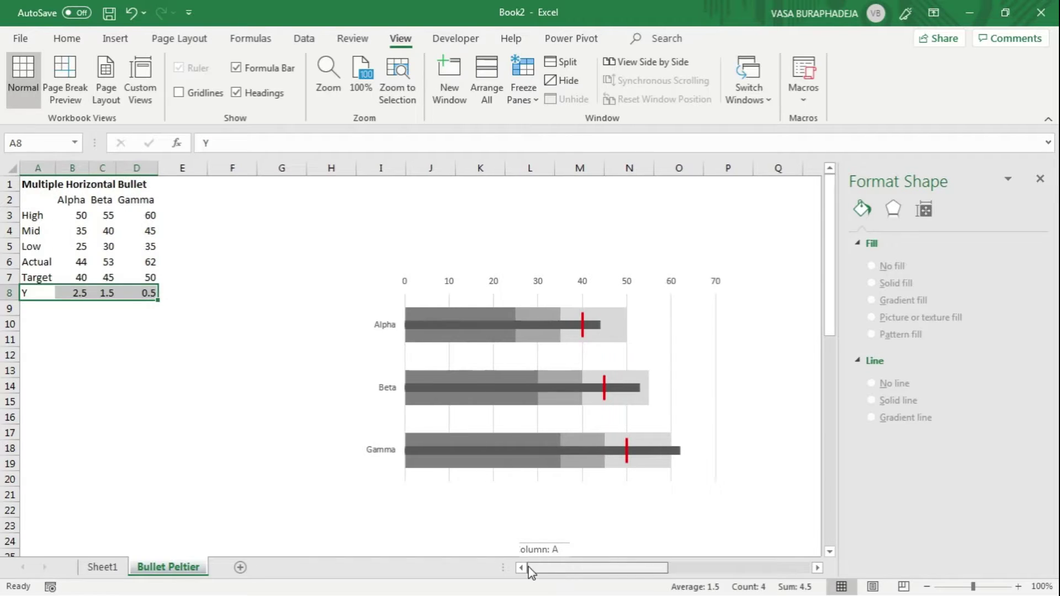
left_click(221, 165)
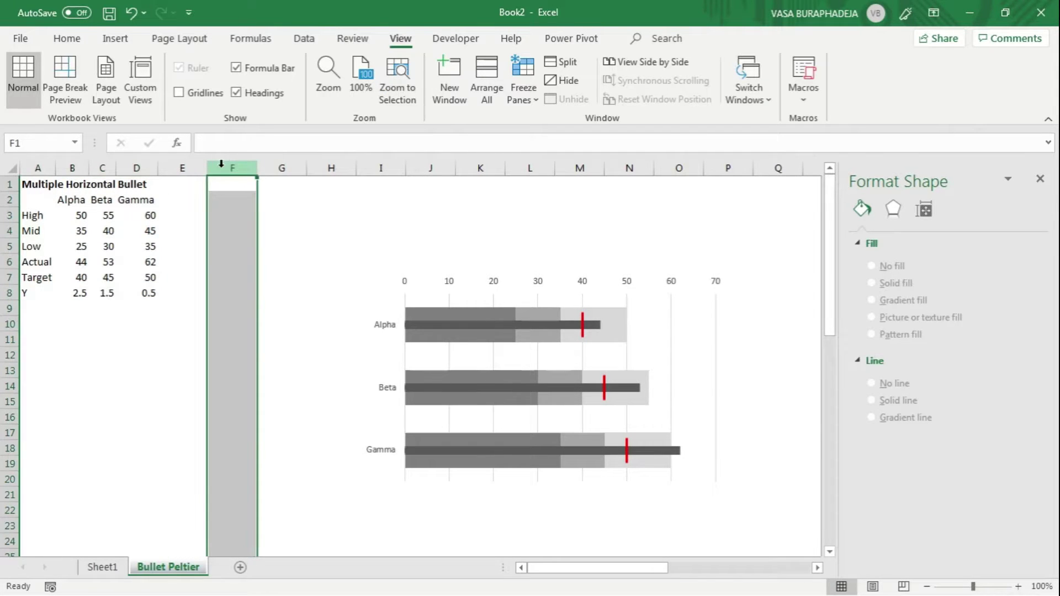
right_click(221, 163)
Insert a blank column F, then select the names and Low, Mid, High values in A2:D5
left_click(260, 292)
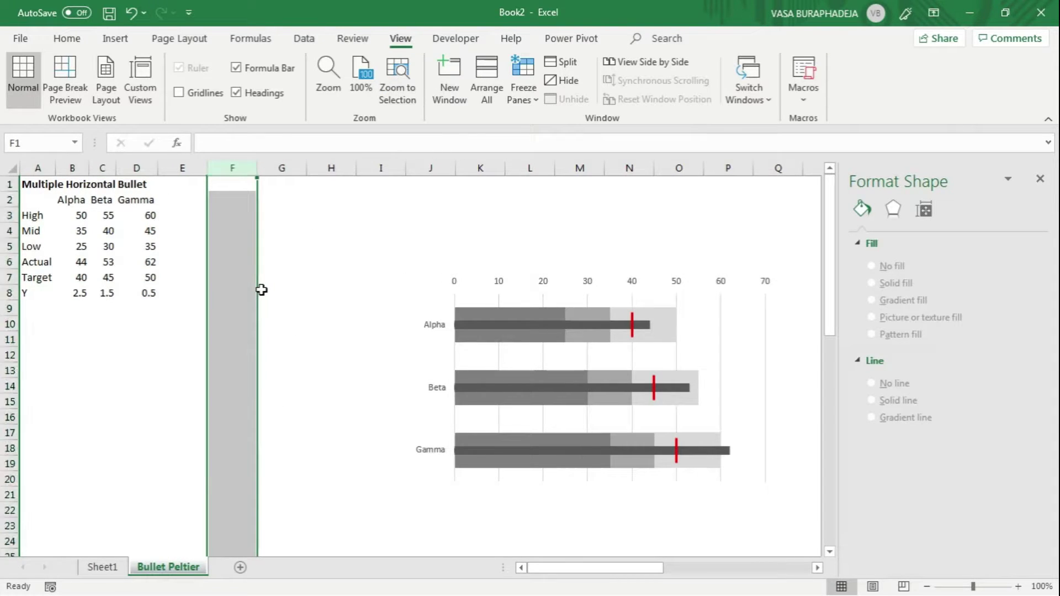
left_click(261, 289)
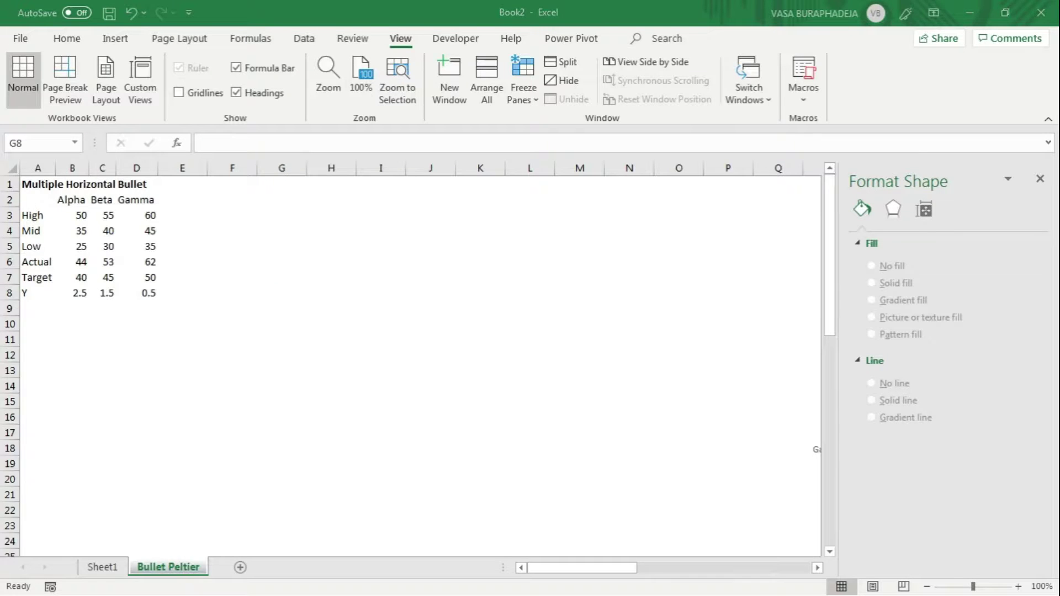
left_click_drag(36, 199, 146, 248)
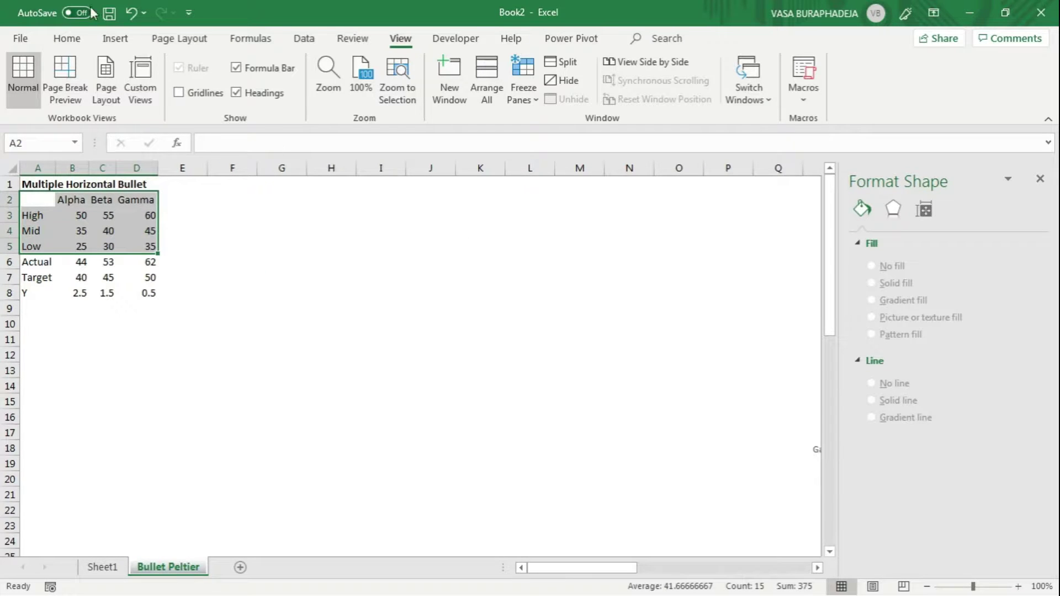
left_click(66, 38)
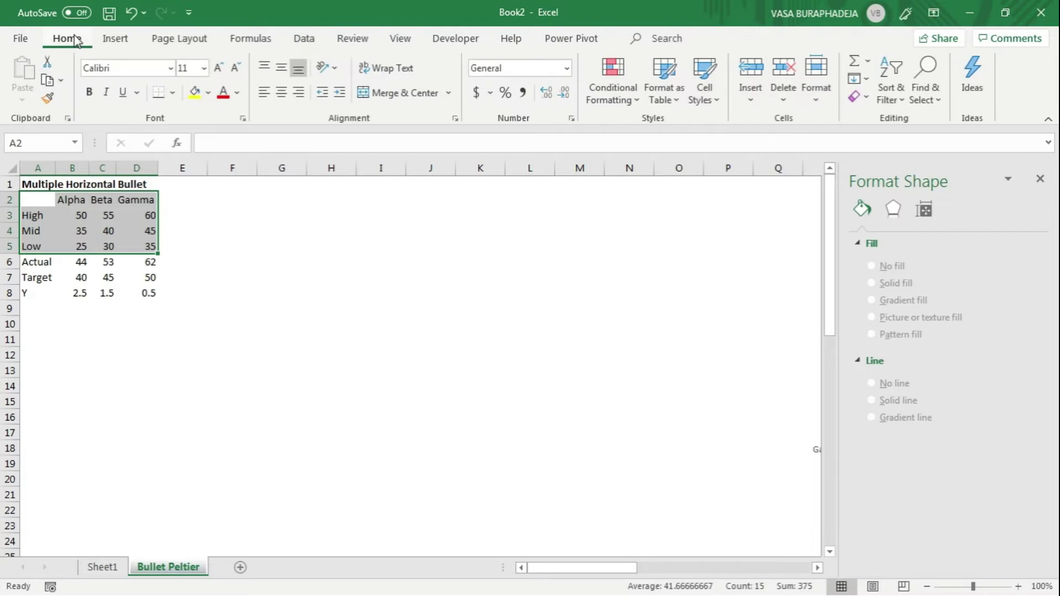
Insert a clustered bar chart of A2:D5 and move it up beside the data table
left_click(133, 42)
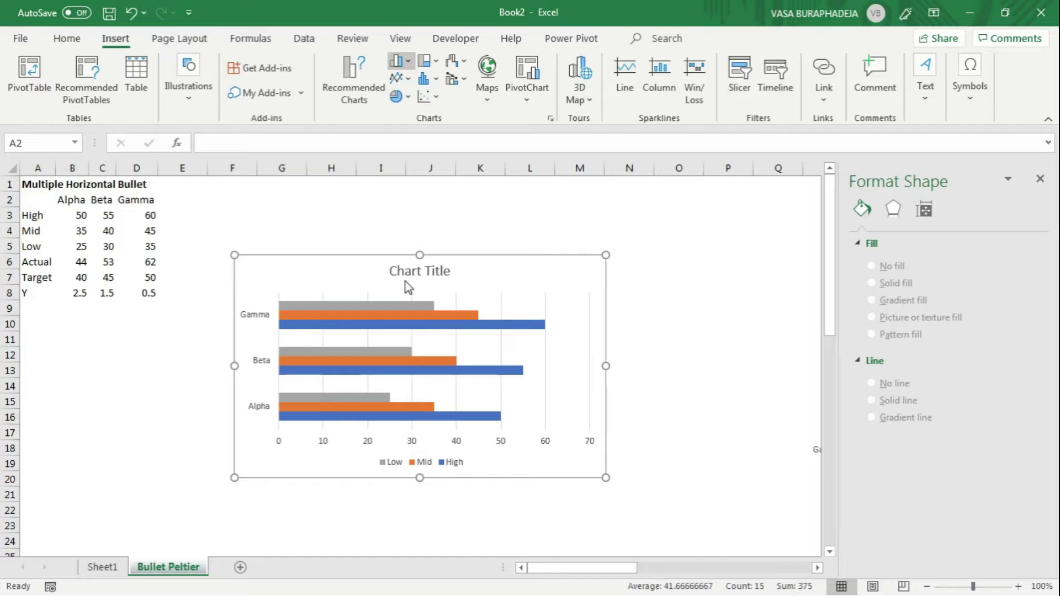
left_click(411, 283)
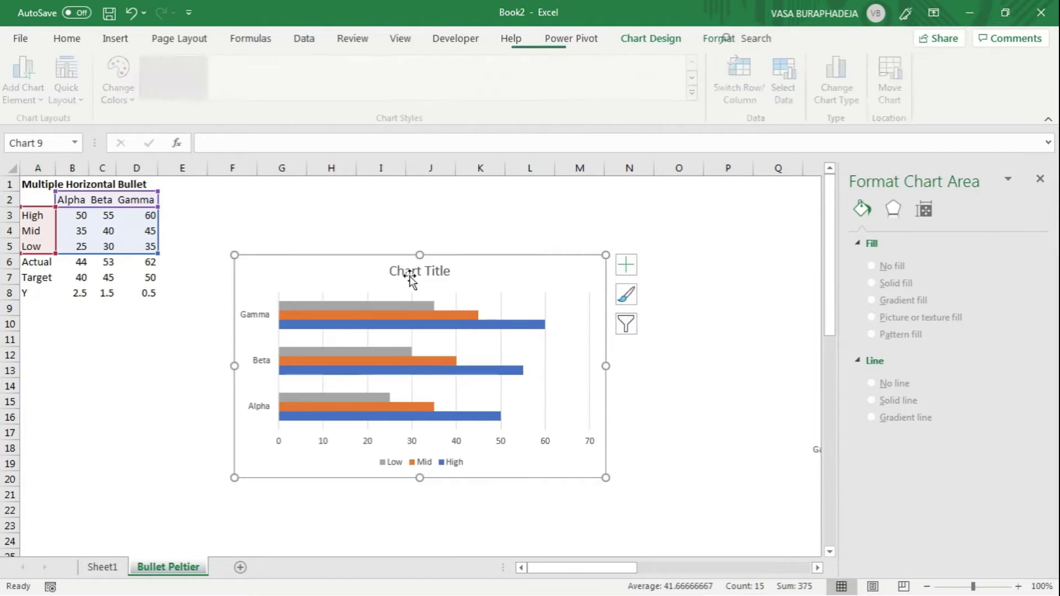
left_click_drag(374, 267, 353, 234)
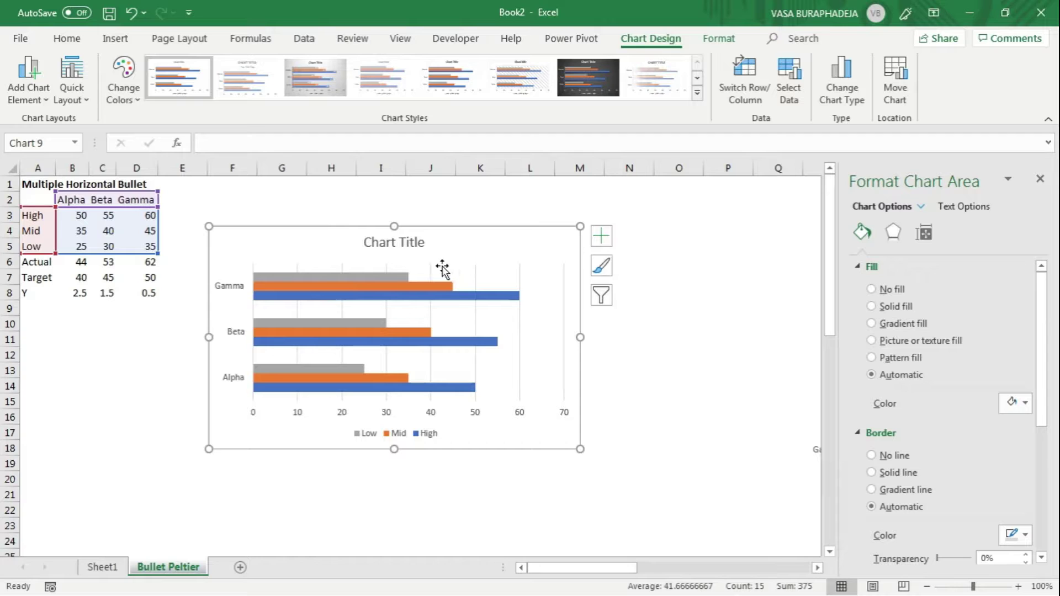
left_click(390, 279)
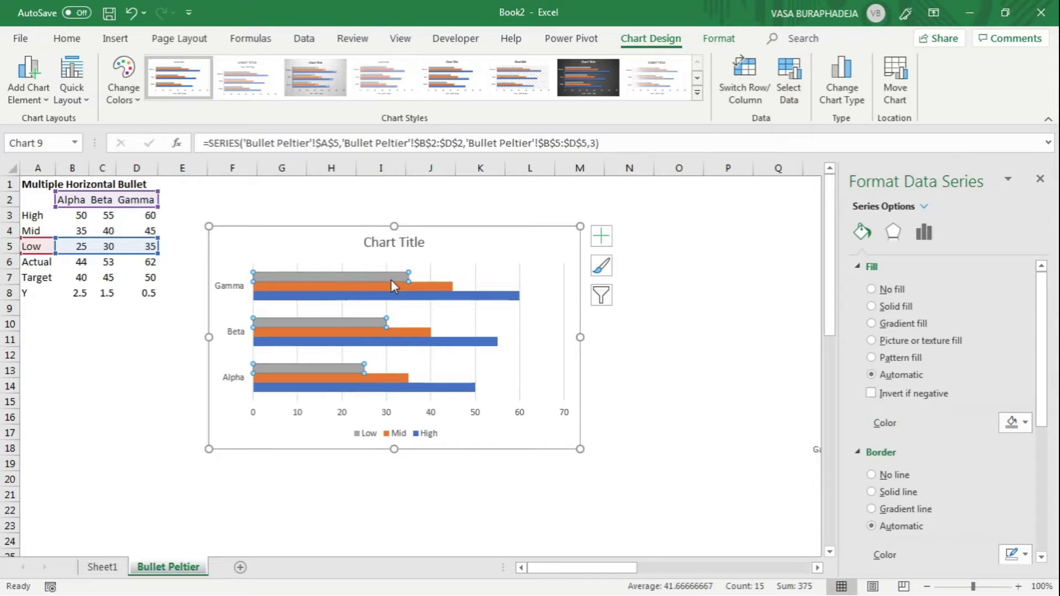
Set the range series to 100% series overlap and 80% gap width
left_click(392, 287)
left_click(399, 277)
left_click(925, 234)
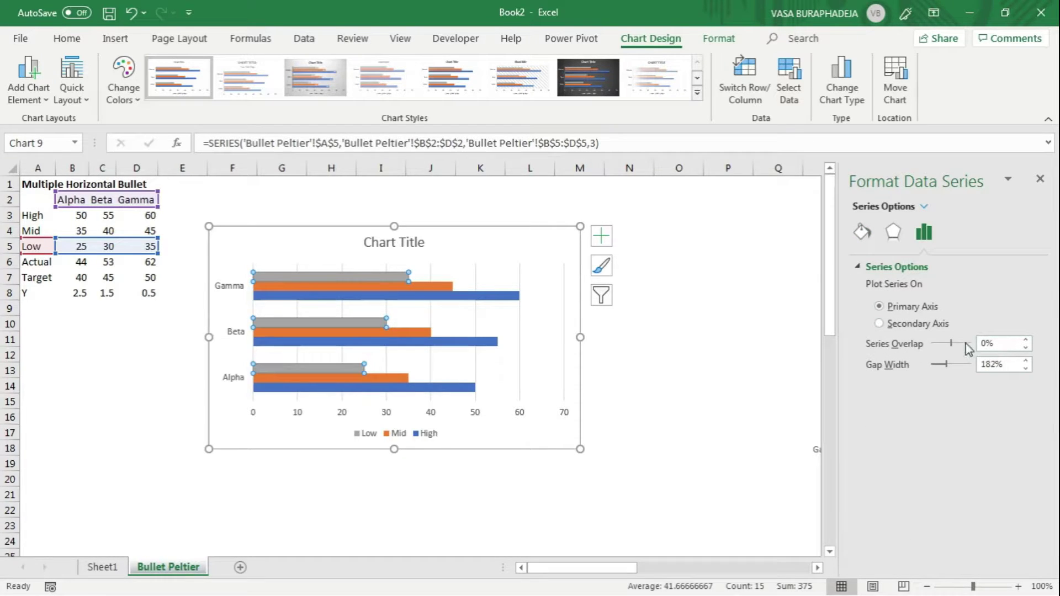
left_click_drag(954, 346, 986, 349)
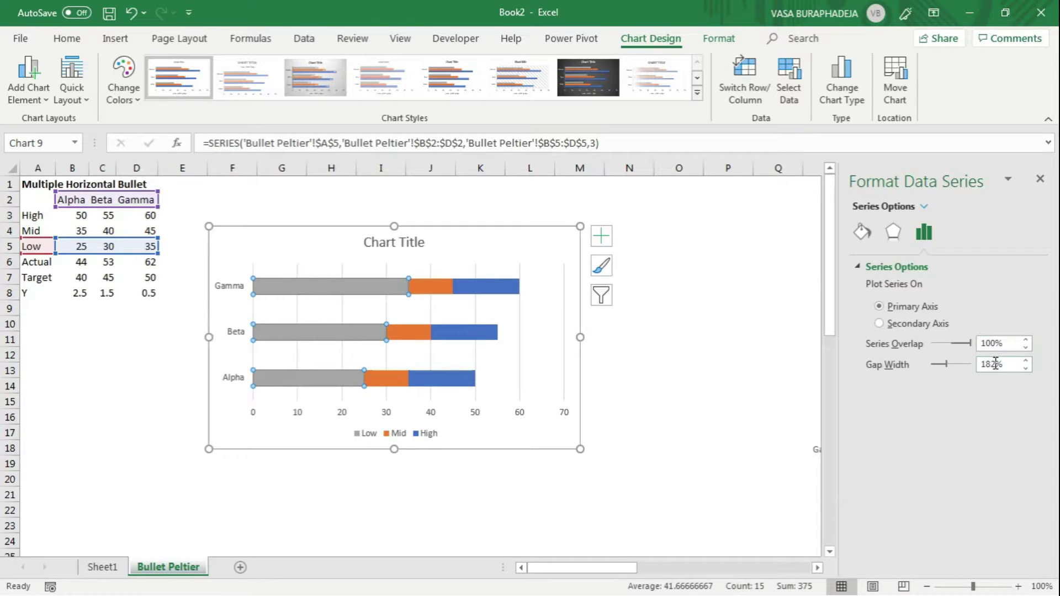
double_click(996, 365)
key("Return")
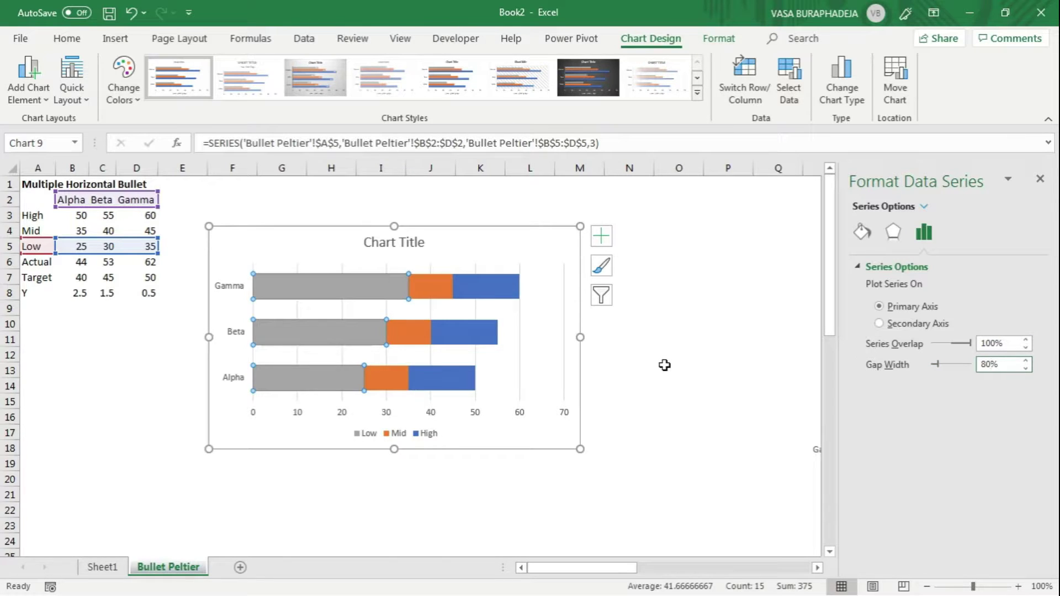
left_click(459, 285)
Give the High series a light gray solid fill
left_click(482, 288)
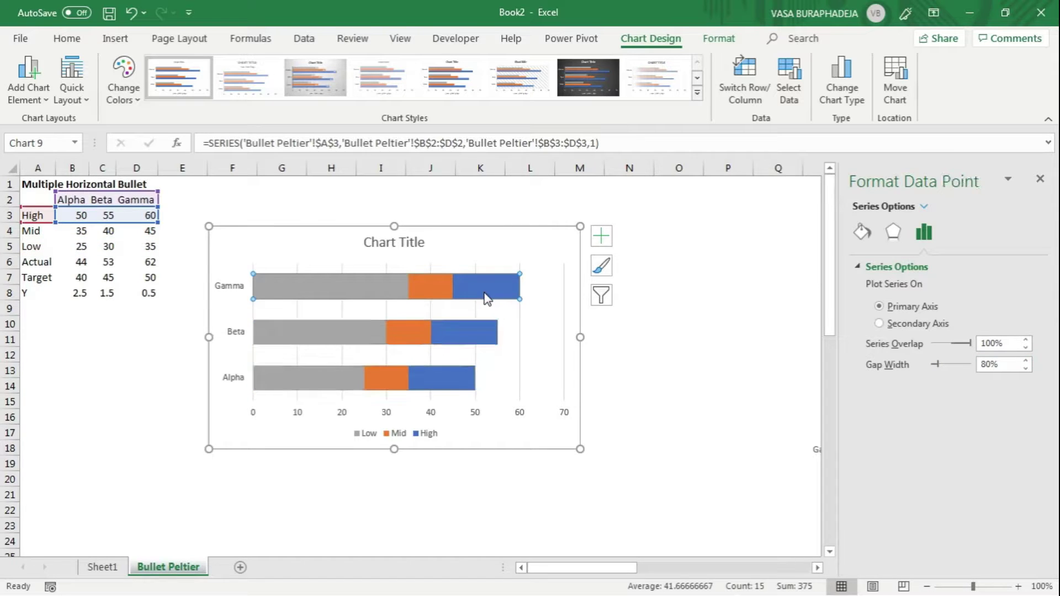
left_click(698, 308)
left_click(497, 288)
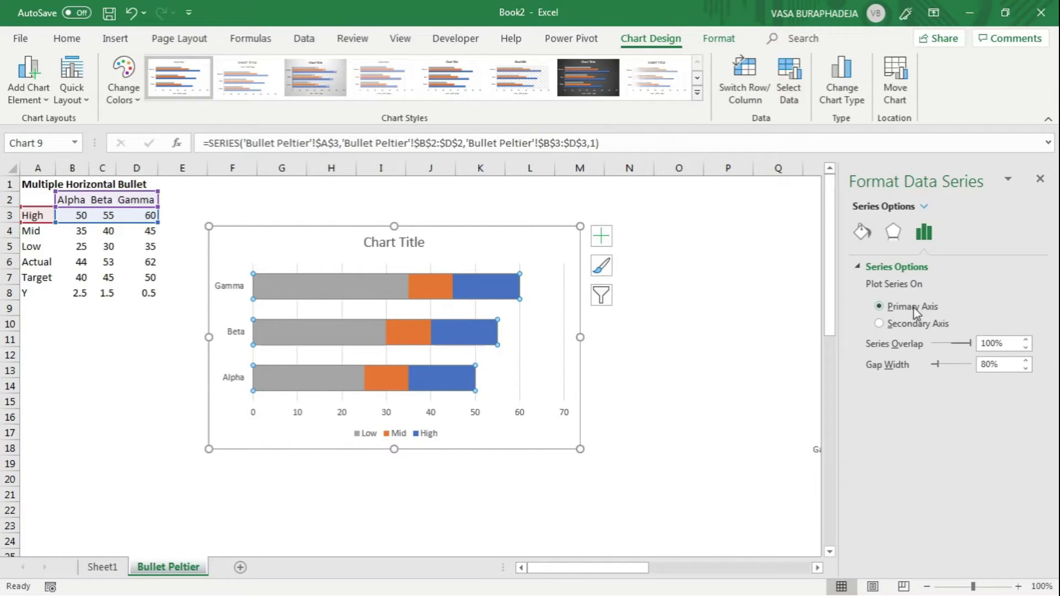
left_click(860, 236)
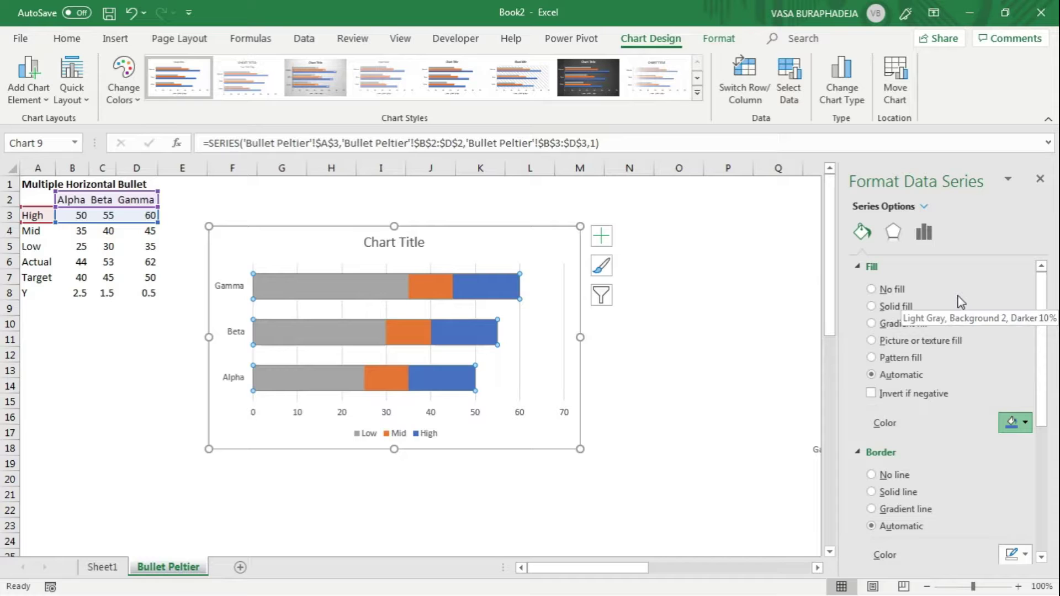
left_click(426, 298)
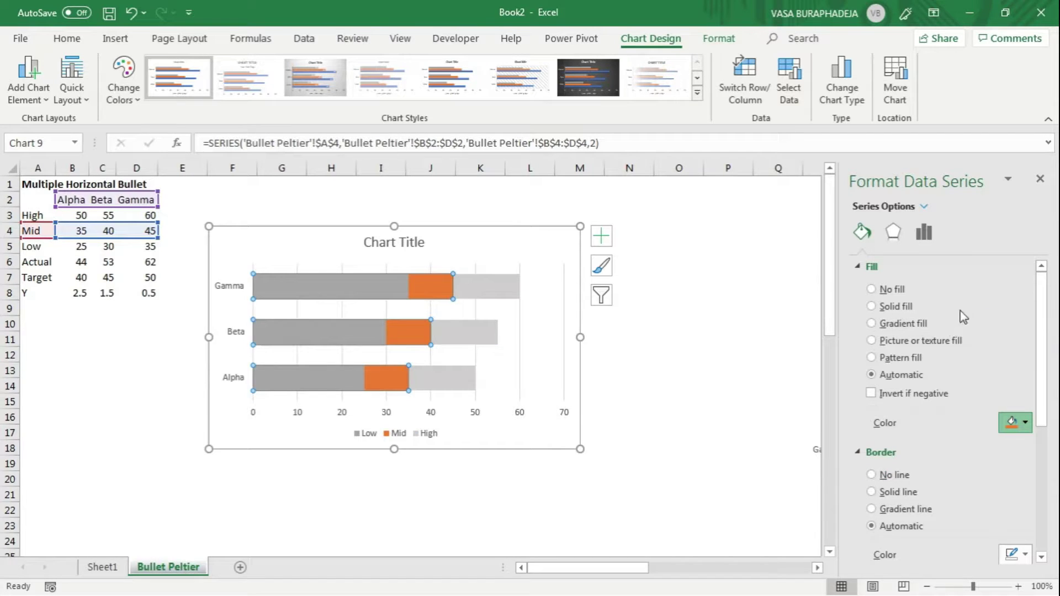
Colour the Low bars dark gray and the Mid bars medium gray
left_click(387, 289)
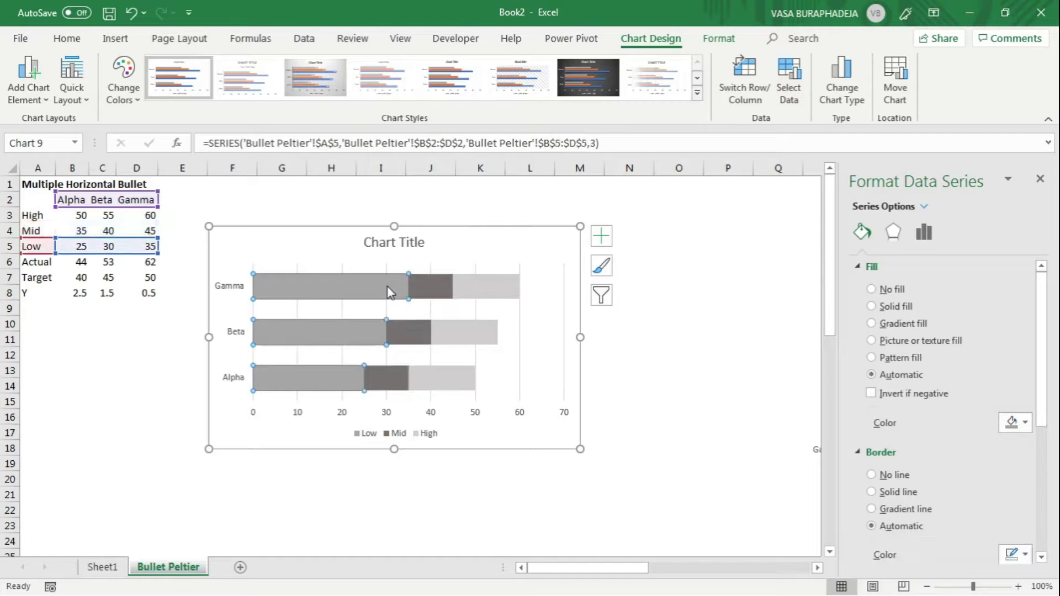
left_click(1026, 426)
left_click(960, 337)
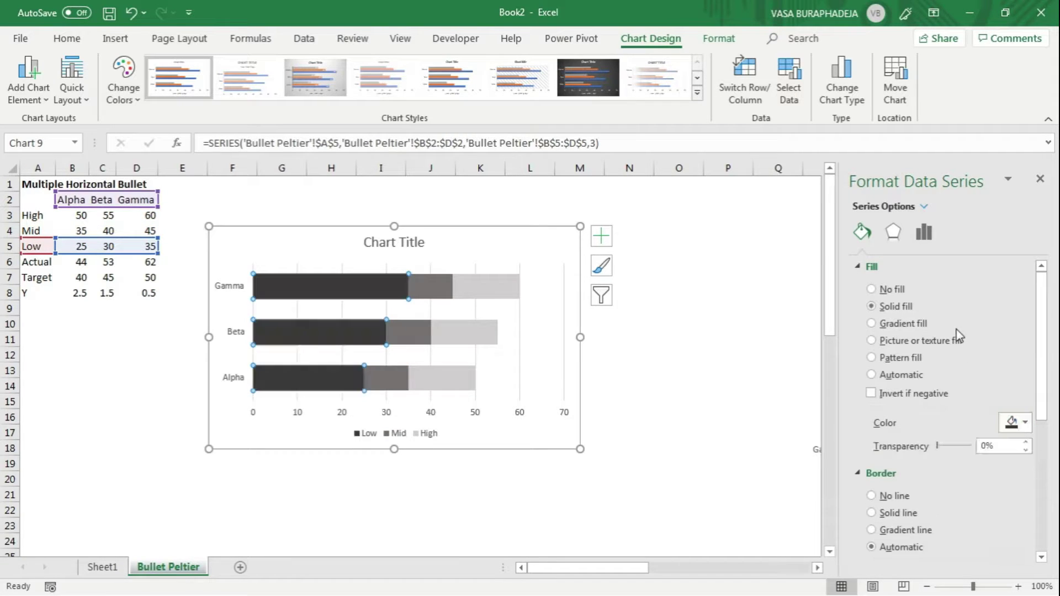
left_click(706, 355)
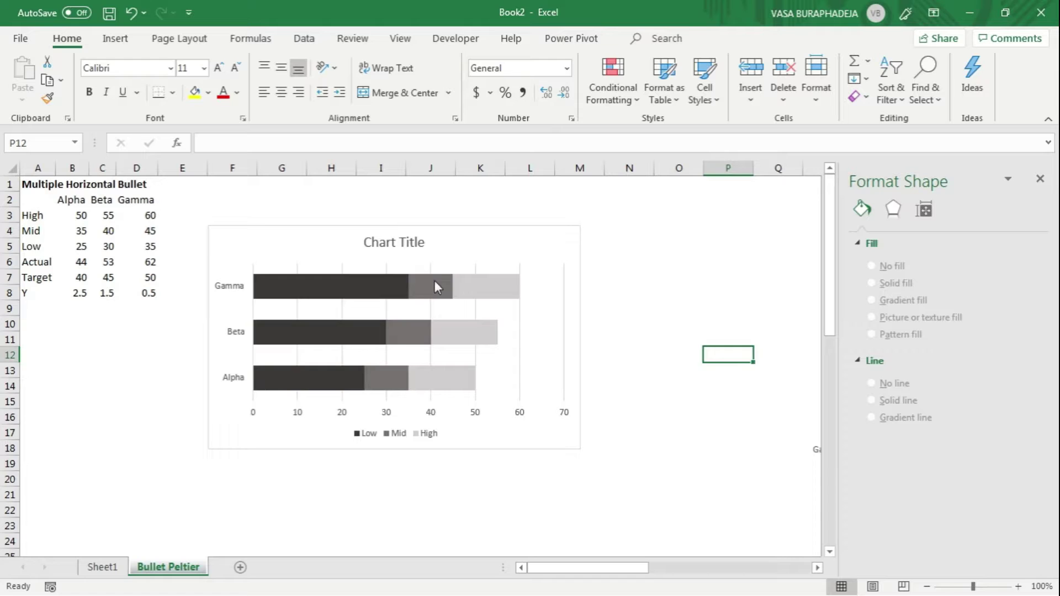
left_click(432, 283)
left_click(924, 232)
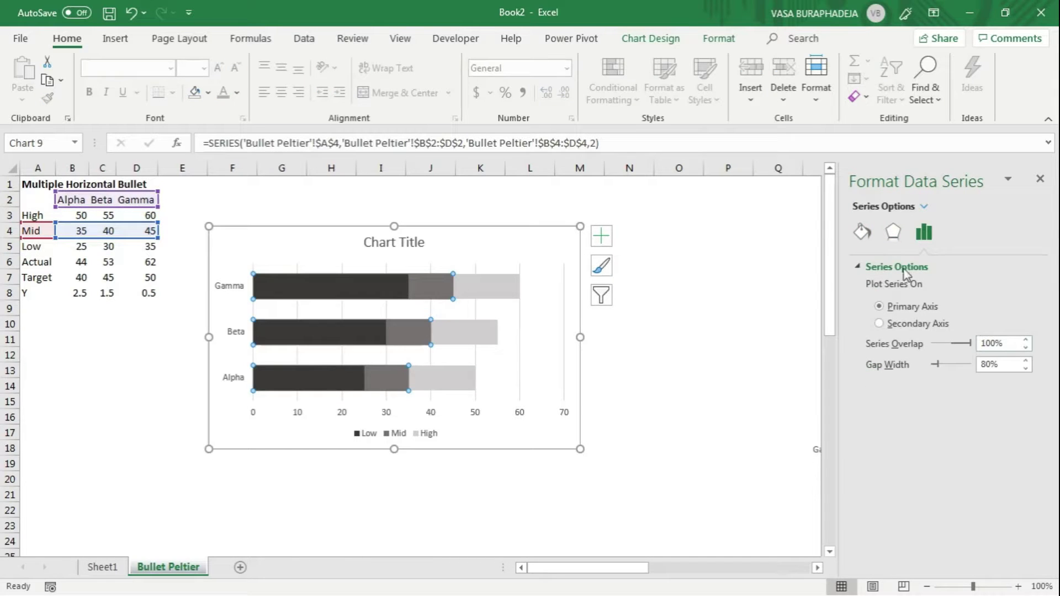
left_click(860, 230)
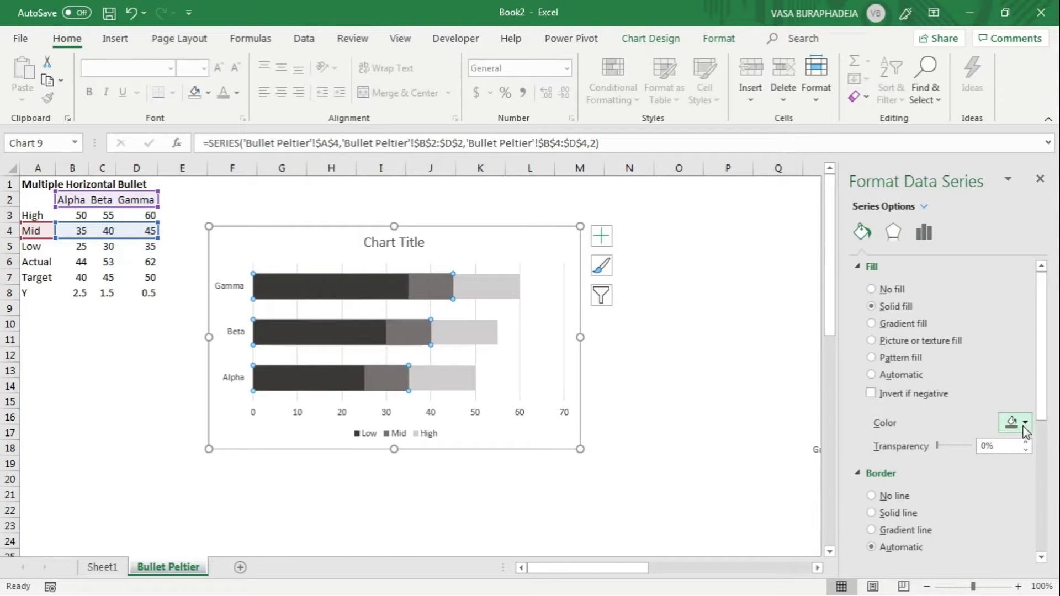
left_click(364, 293)
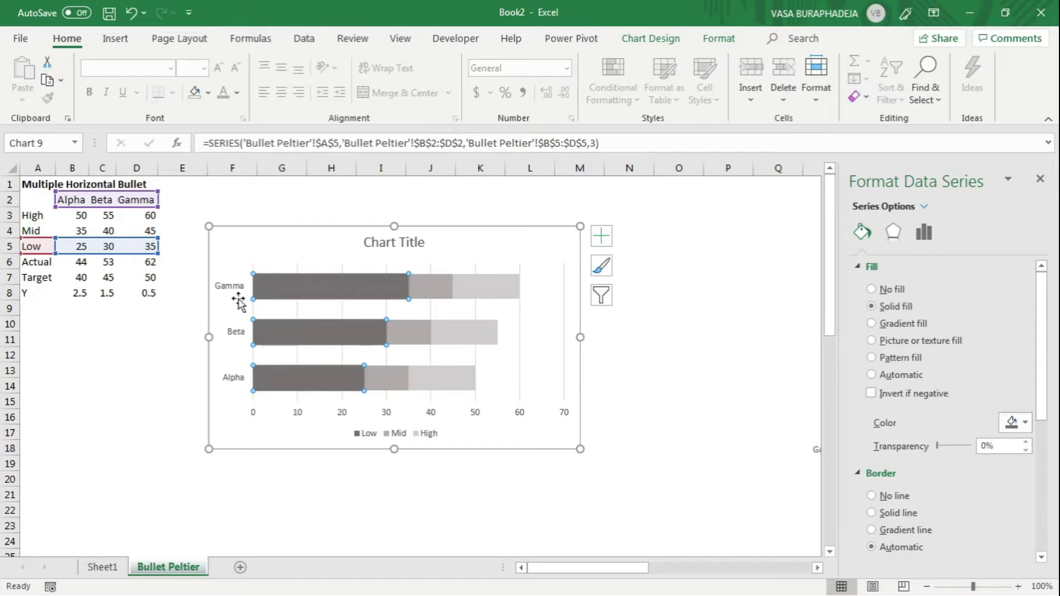
Delete the chart title and select the Alpha, Beta, Gamma category axis
left_click(402, 247)
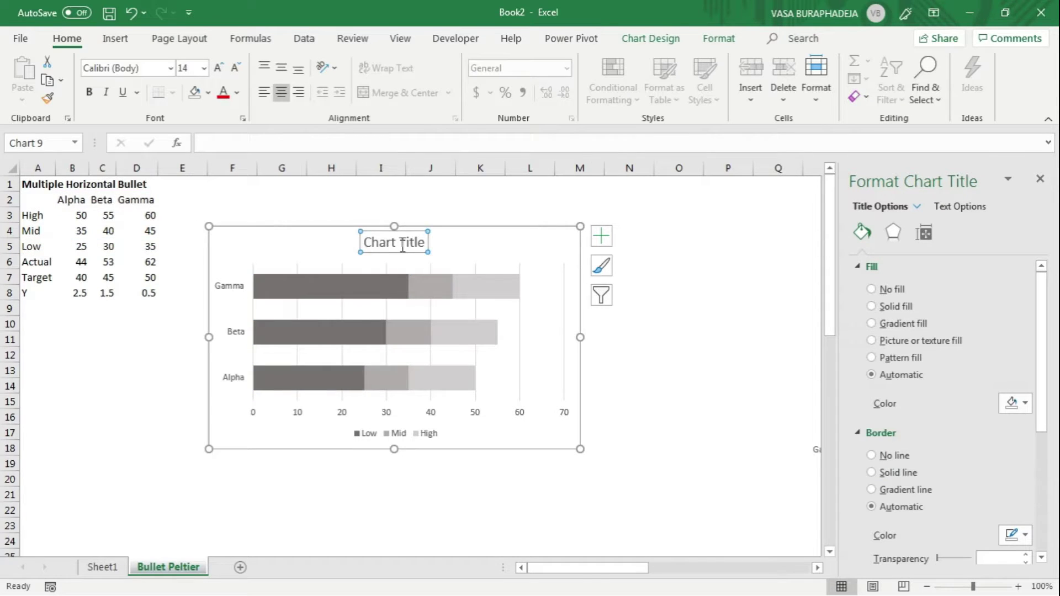
key("Delete")
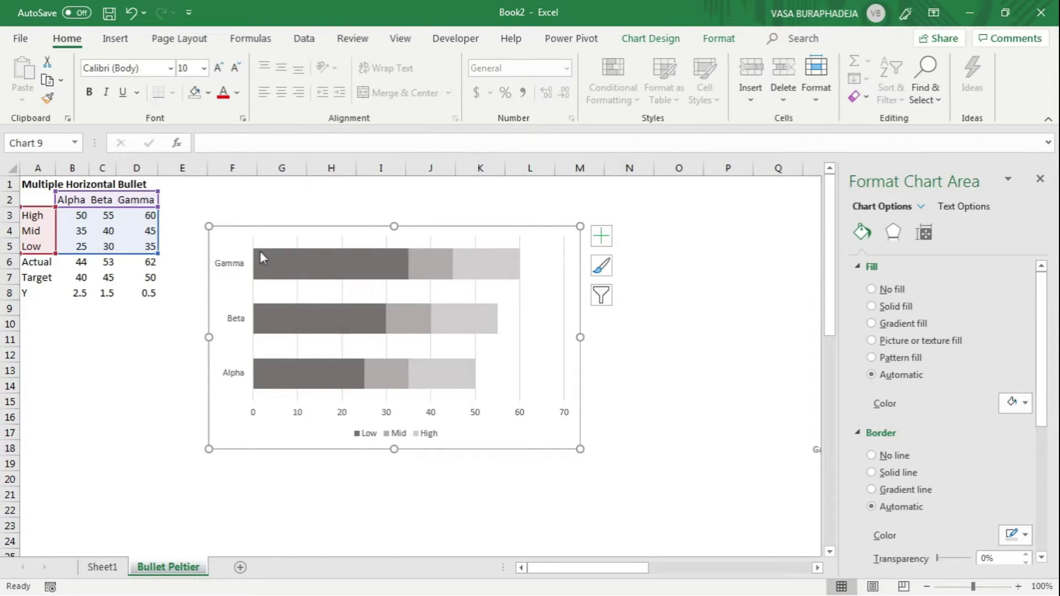
left_click(240, 257)
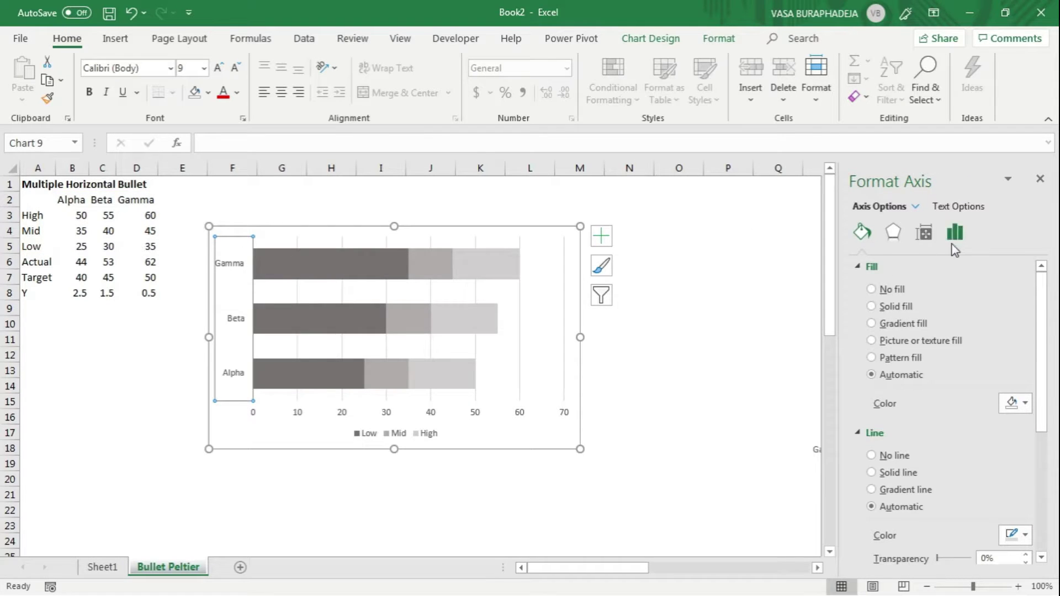
left_click(954, 232)
left_click(863, 233)
scroll(1040, 386, "down", 5)
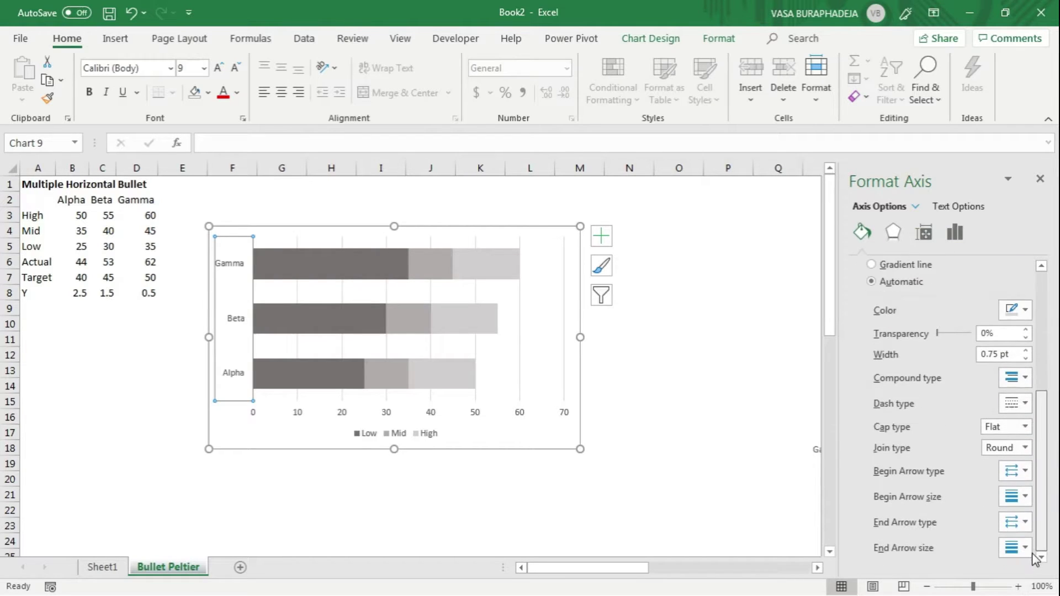
scroll(1041, 386, "up", 5)
Set the category axis to categories in reverse order so Alpha is on top
right_click(243, 257)
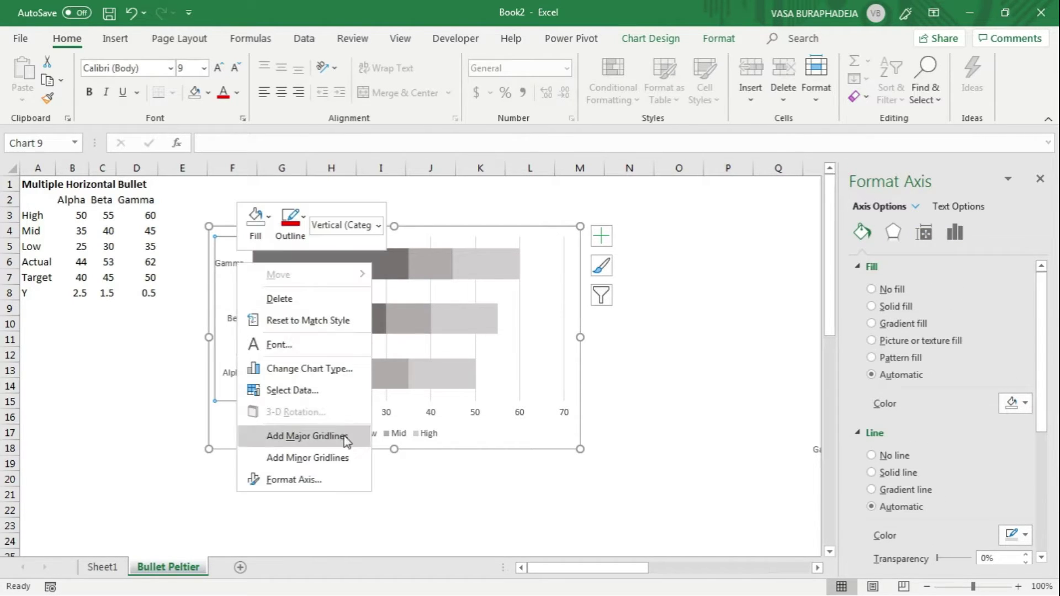
left_click(337, 485)
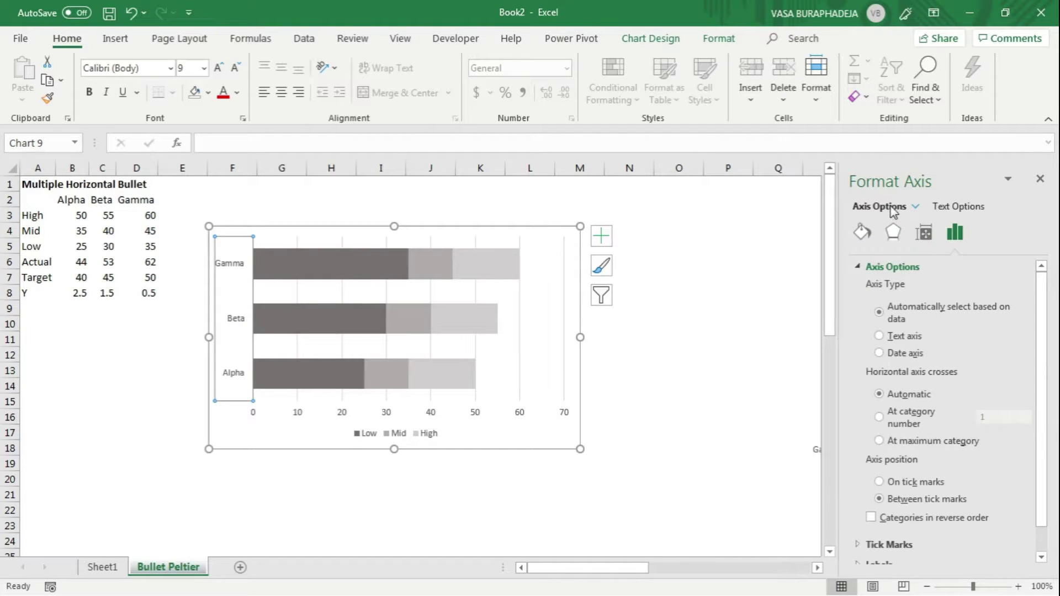
scroll(1042, 386, "down", 1)
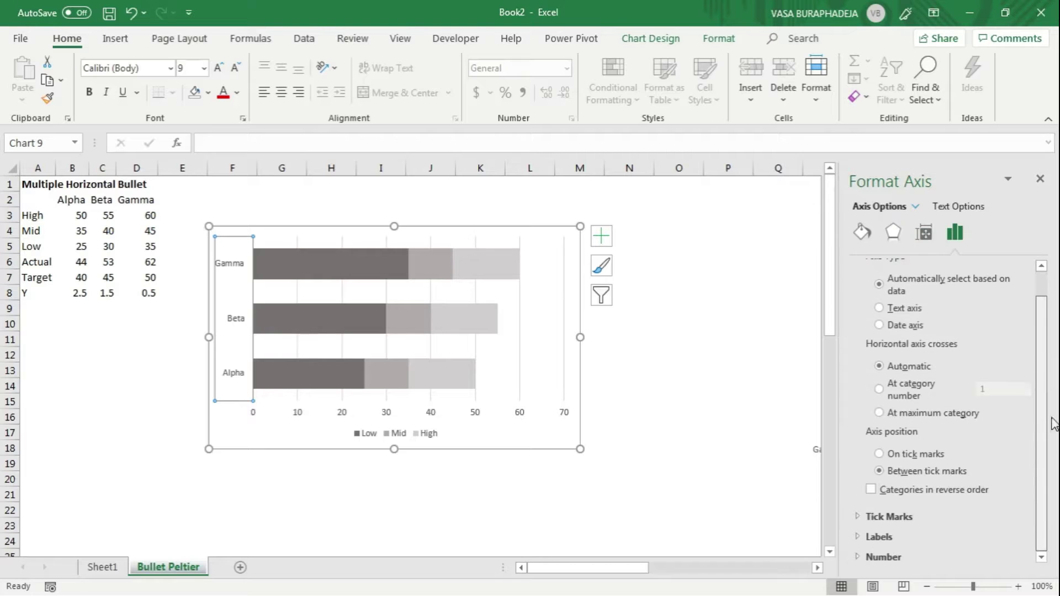
left_click(887, 495)
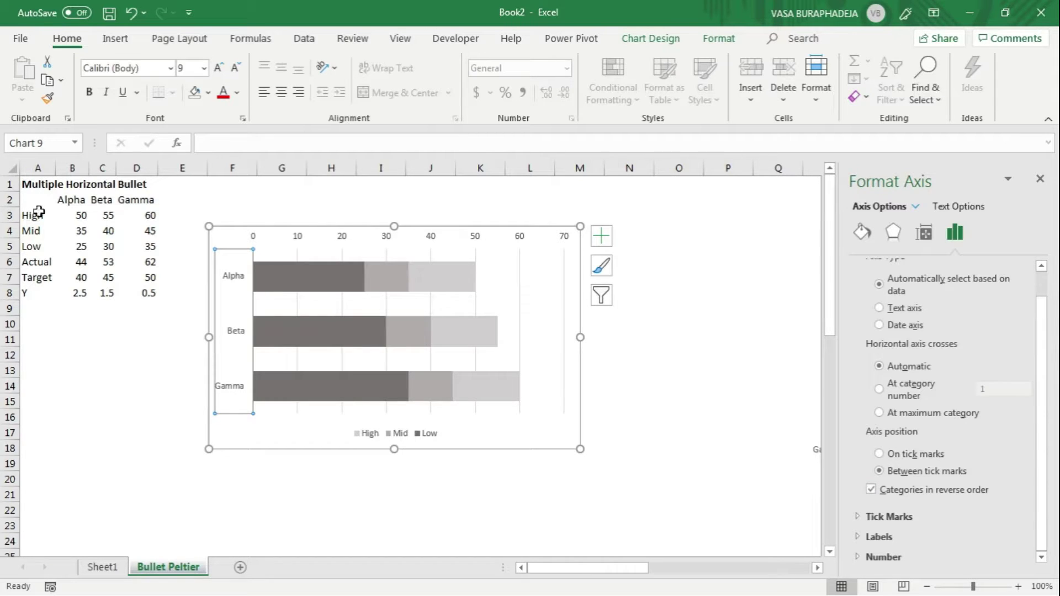
left_click(183, 279)
left_click(216, 201)
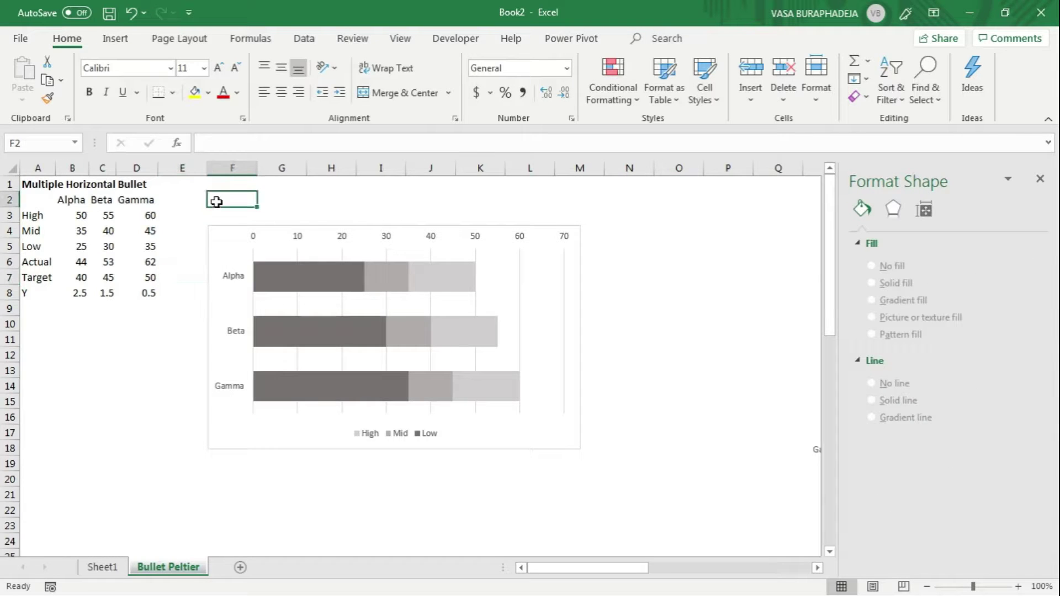
Copy the Actual row A6:D6 and Y row A8:D8 and try pasting into the chart
left_click(355, 212)
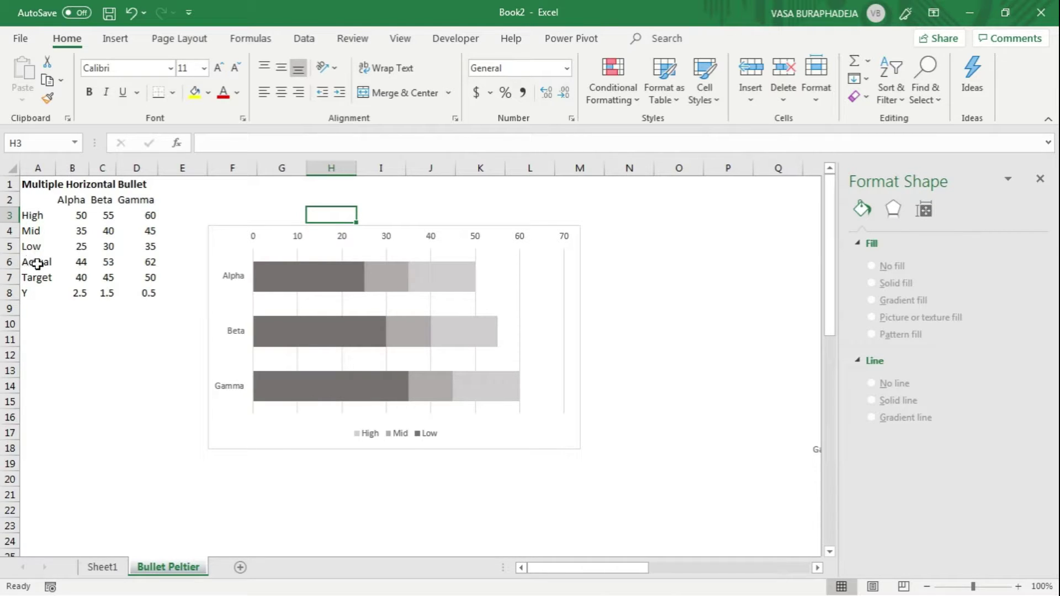
left_click_drag(42, 263, 151, 263)
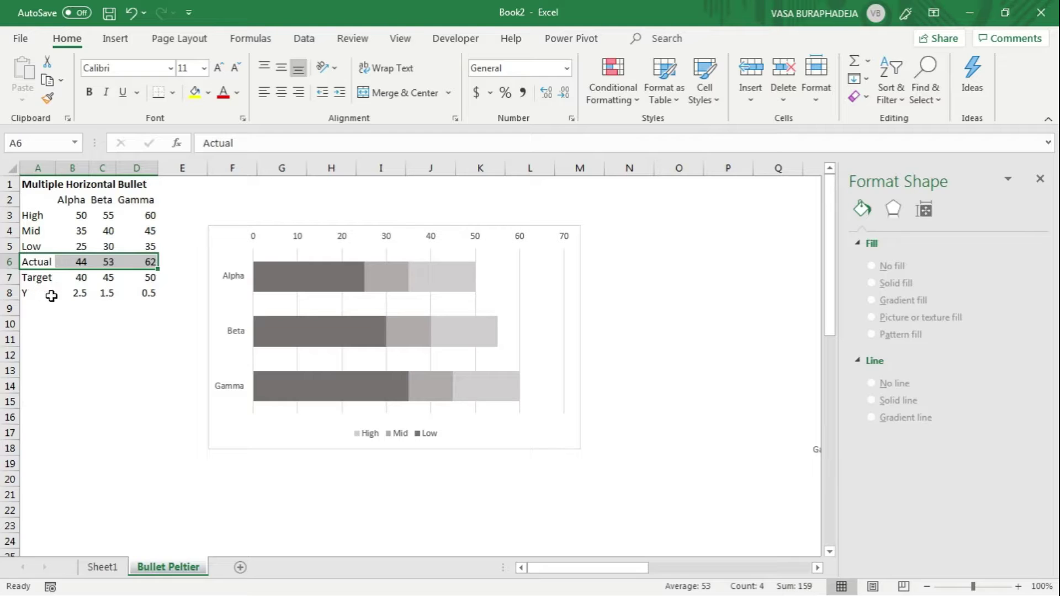
key("ctrl+q")
left_click_drag(31, 293, 146, 296, "ctrl")
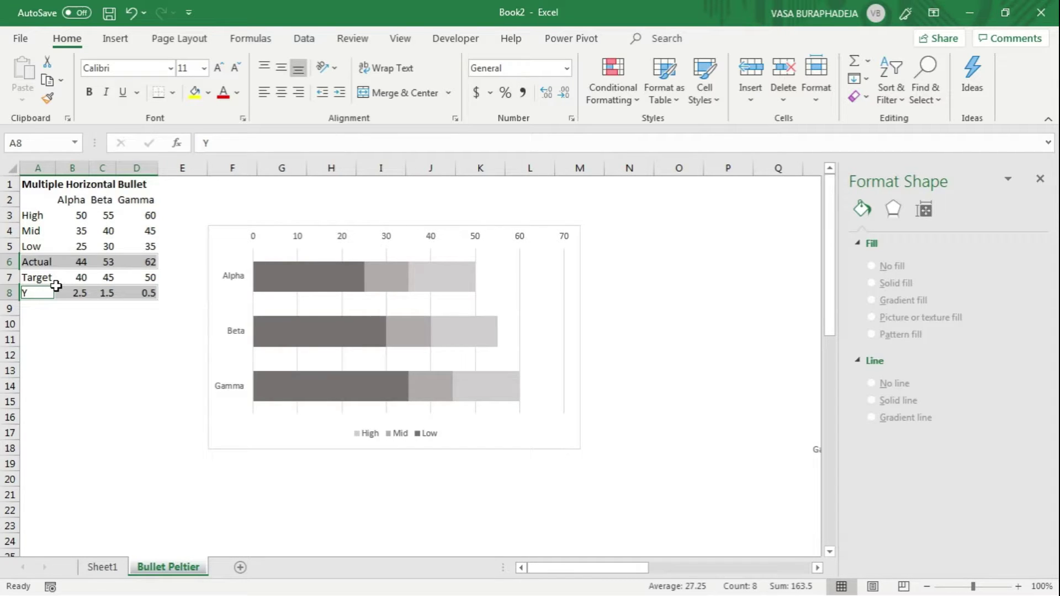
key("ctrl+c")
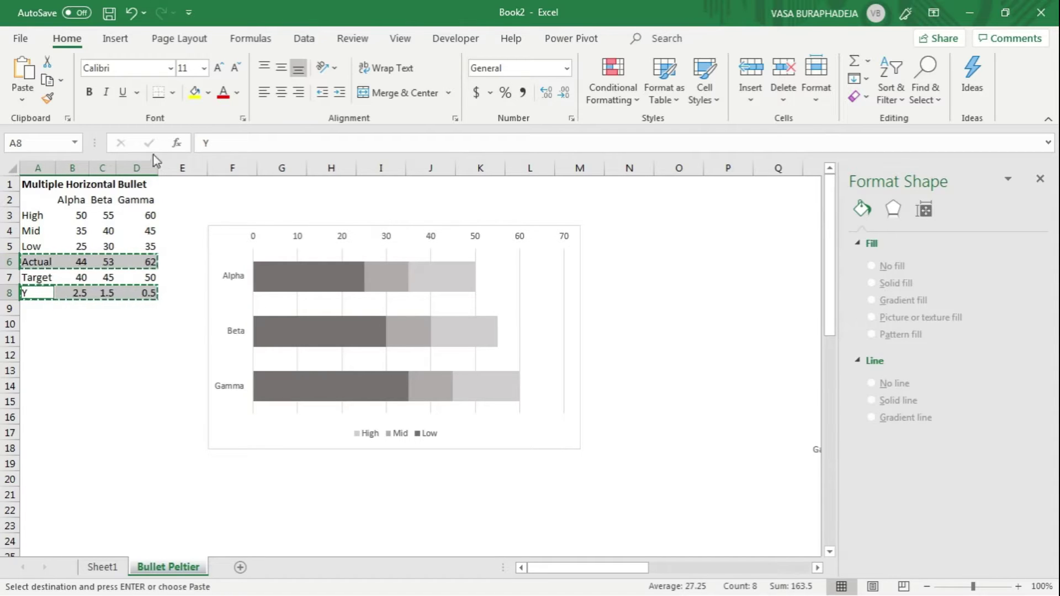
left_click(216, 228)
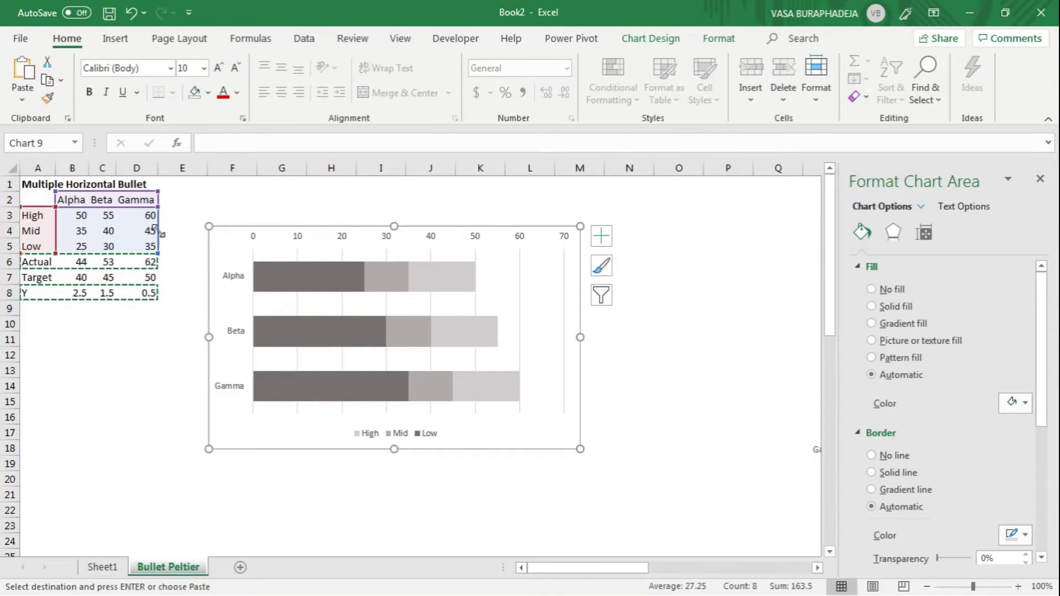
left_click(26, 101)
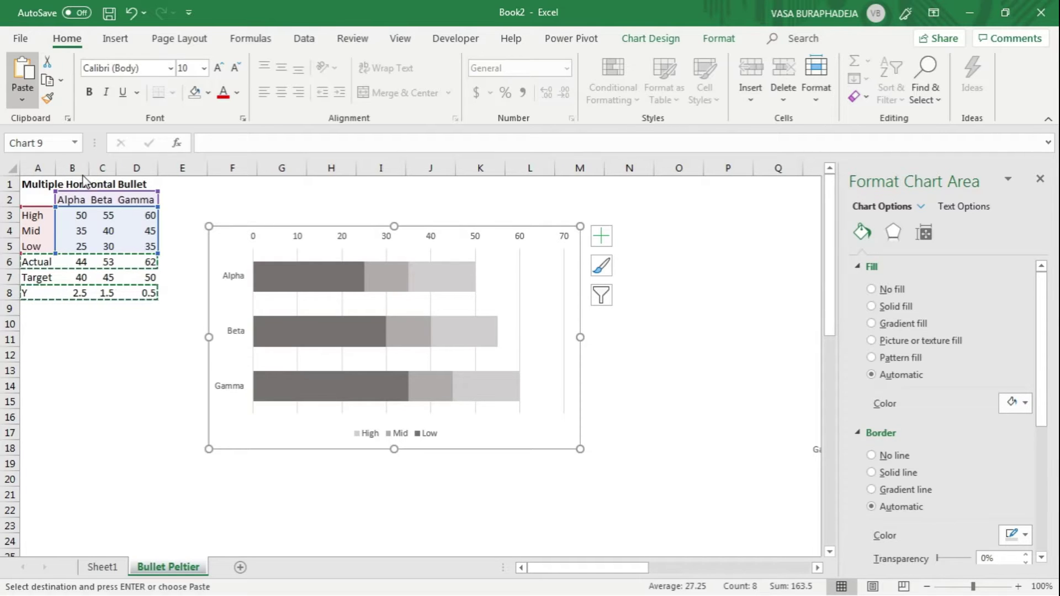
left_click(180, 244)
With A6:D6 and A8:D8 selected, open Paste Special for the chart
left_click_drag(50, 262, 145, 262)
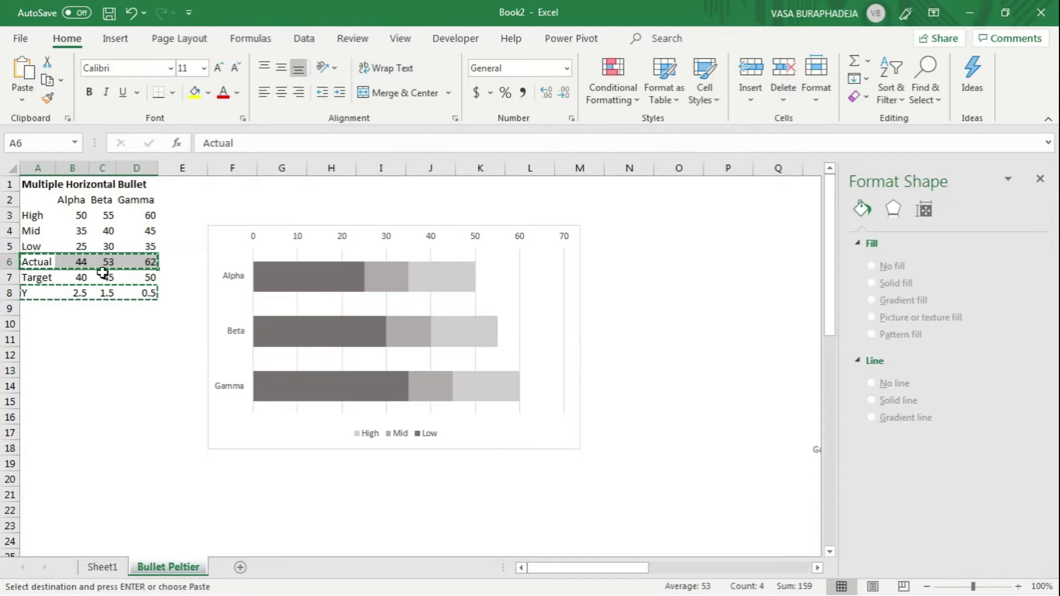
left_click_drag(35, 293, 145, 293)
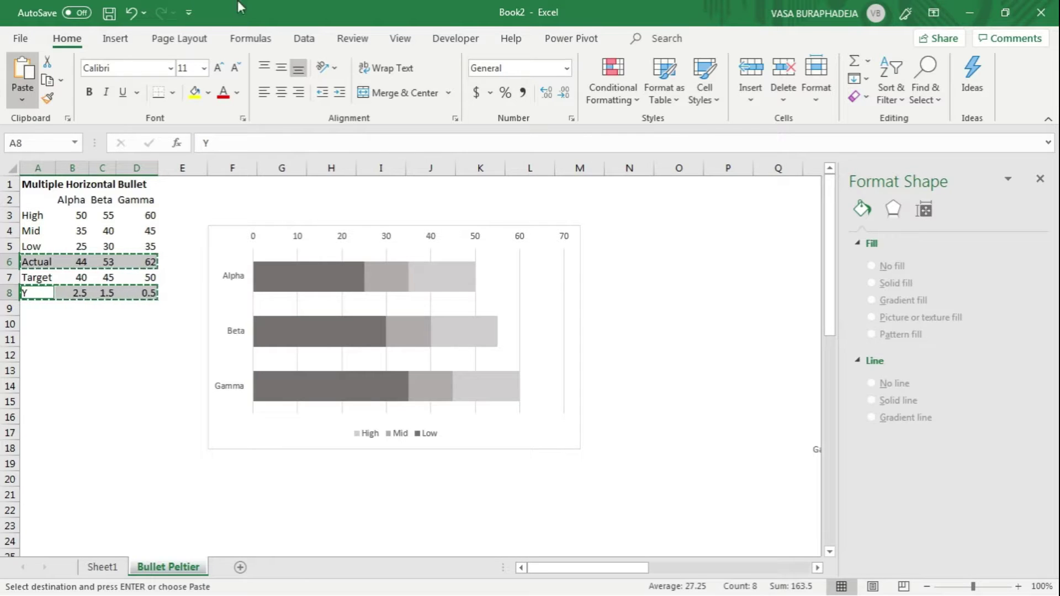
left_click(213, 231)
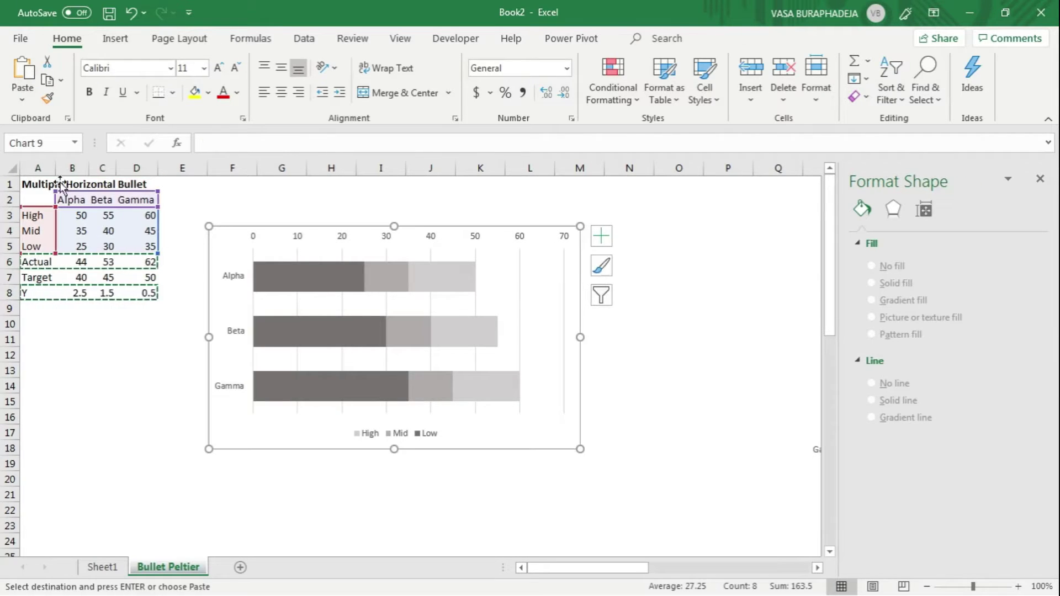
left_click(23, 101)
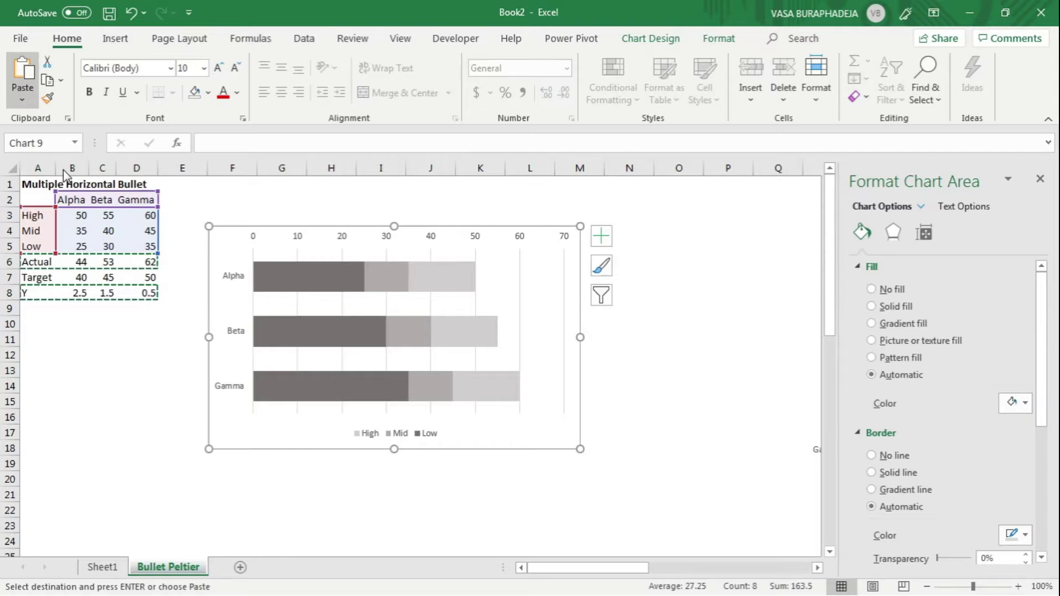
left_click(65, 174)
left_click_drag(749, 158, 402, 173)
Paste as a new series by rows with categories in the first row, adding the Y series
left_click(406, 225)
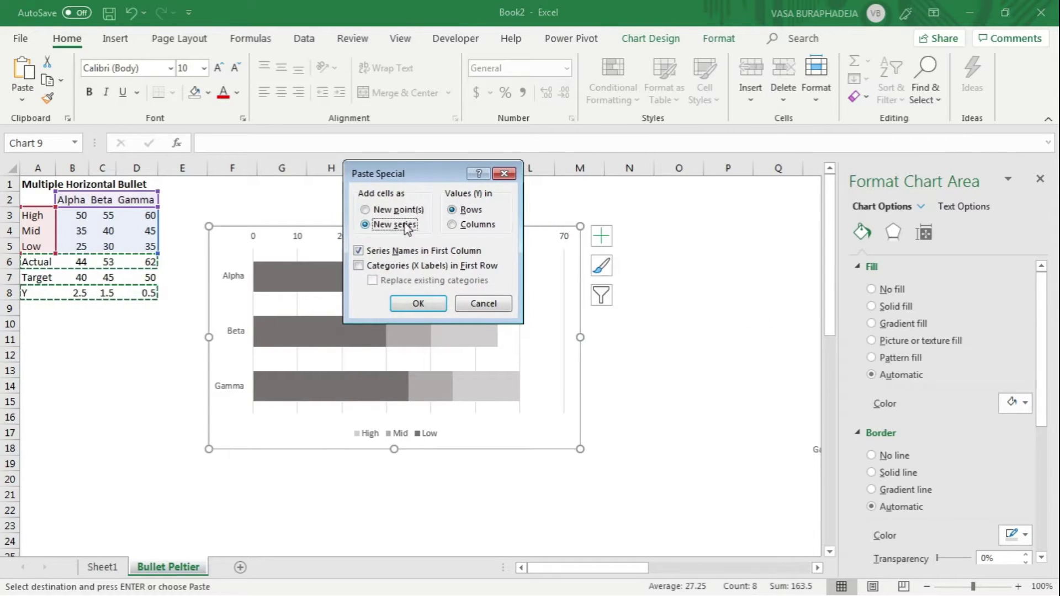
left_click(472, 211)
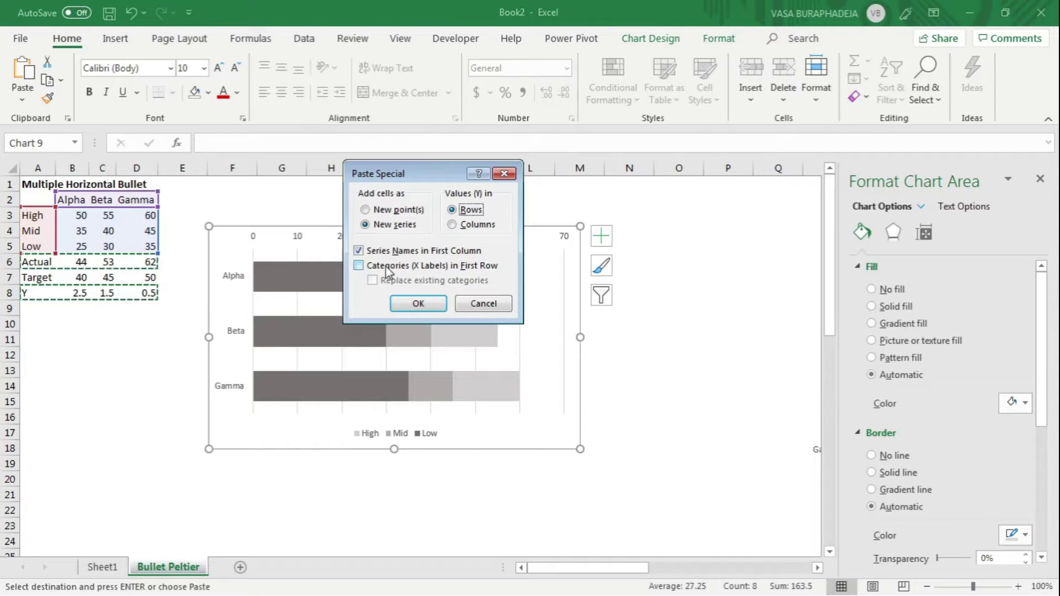
left_click(364, 266)
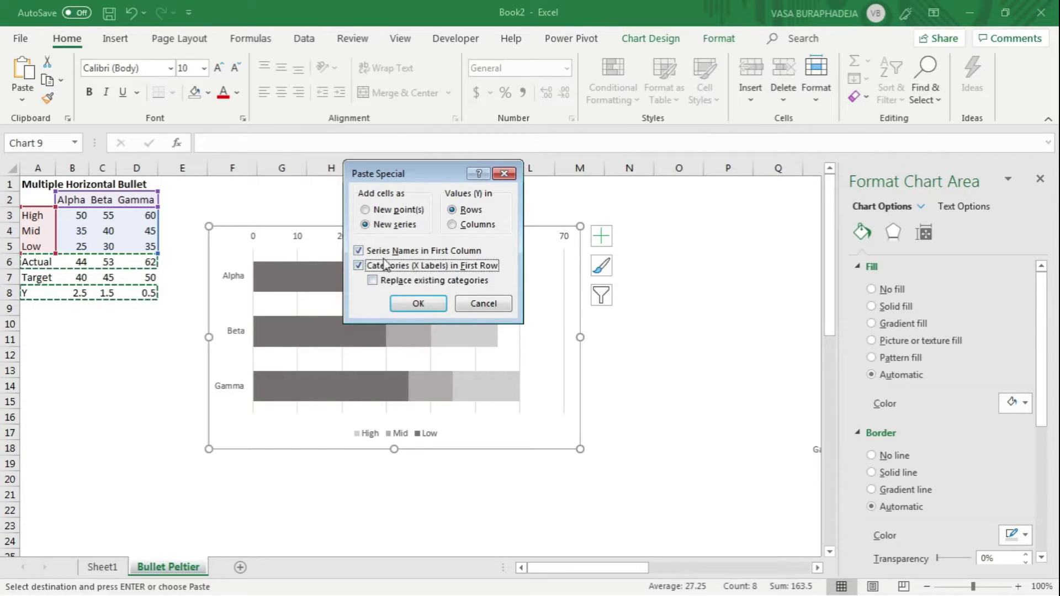
left_click(414, 302)
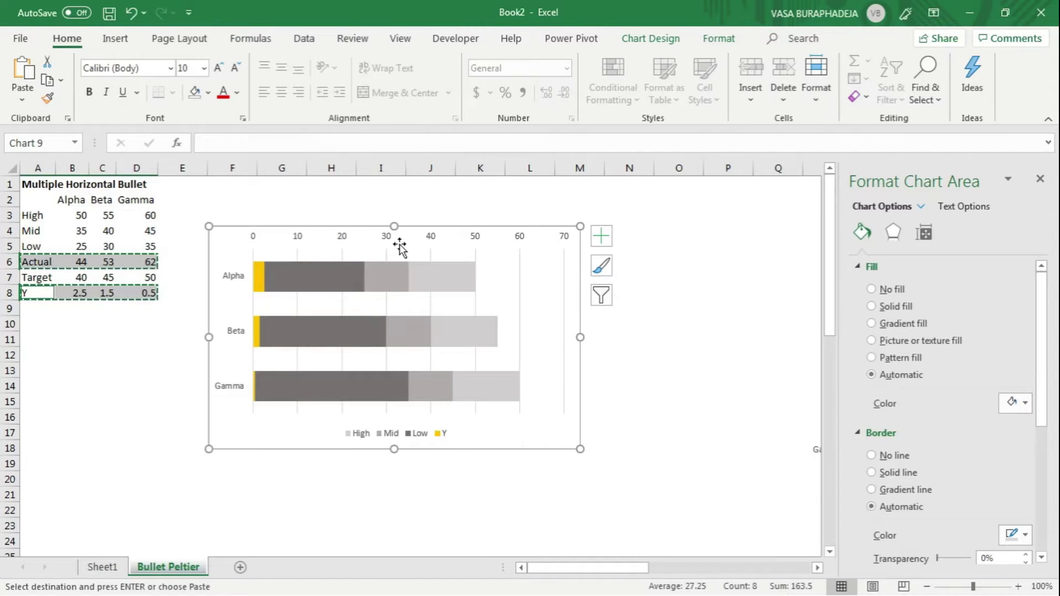
left_click(259, 281)
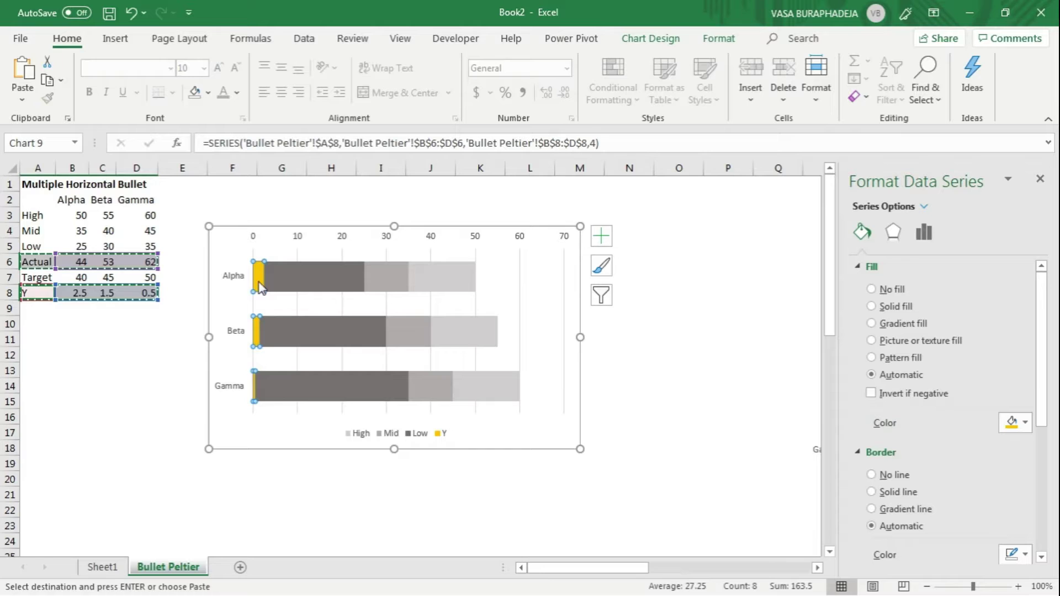
left_click(643, 41)
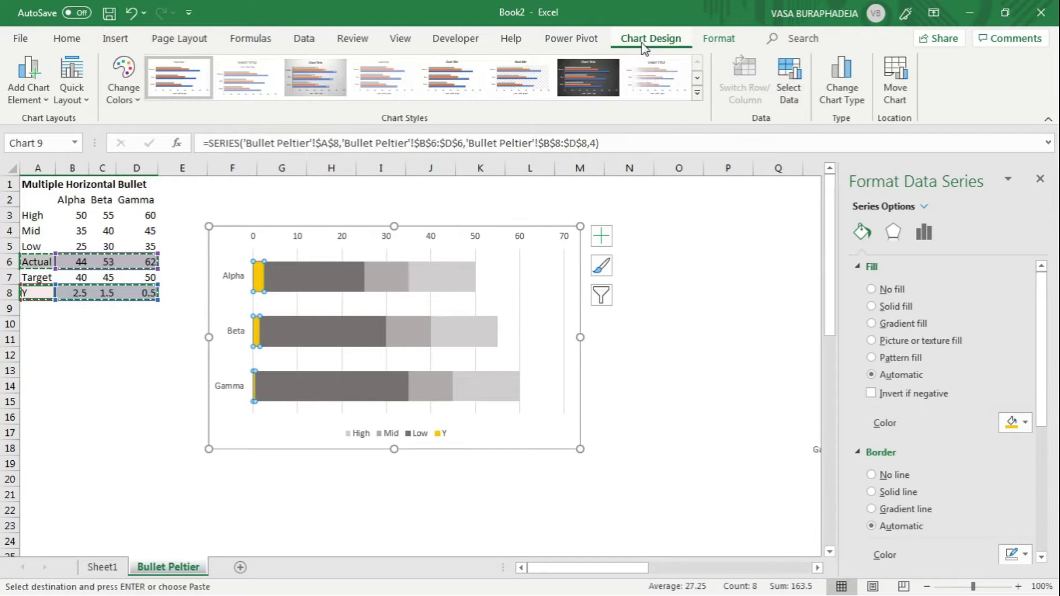
In the Combo chart type, set series Y to Scatter on the secondary axis
left_click(837, 96)
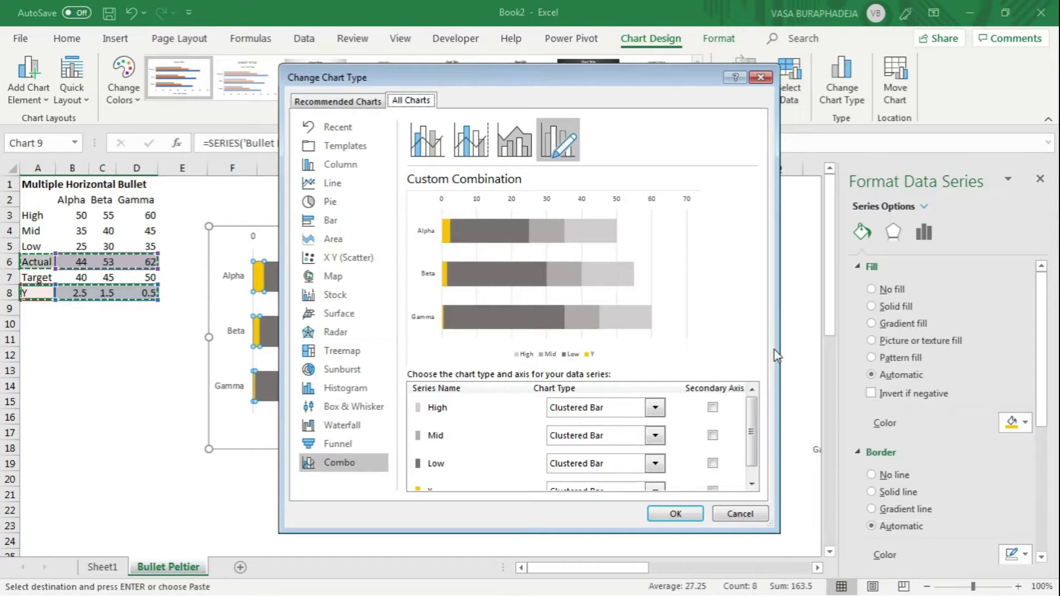
left_click_drag(756, 422, 752, 473)
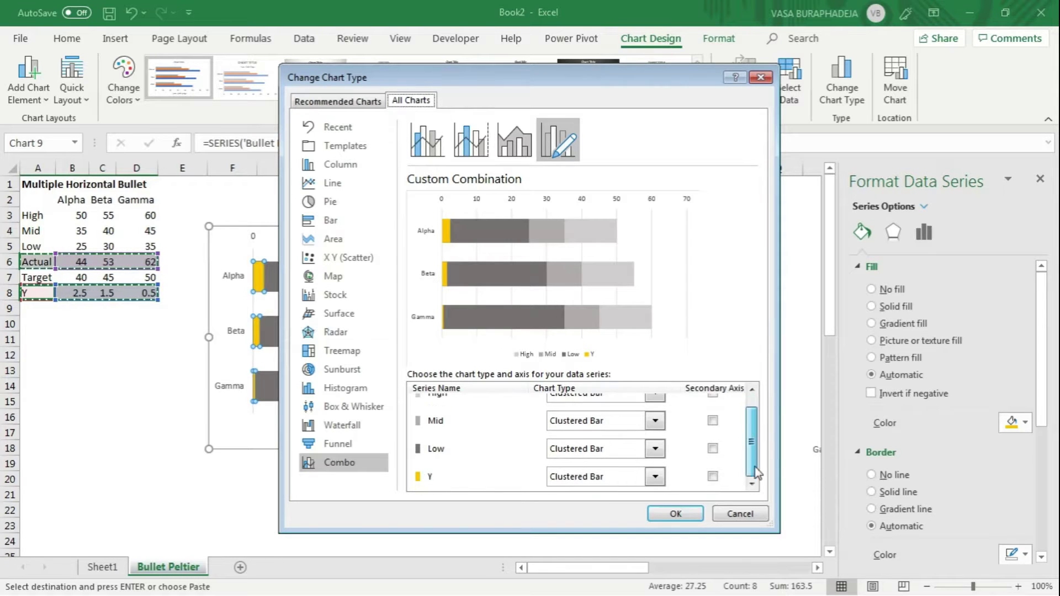
left_click(642, 485)
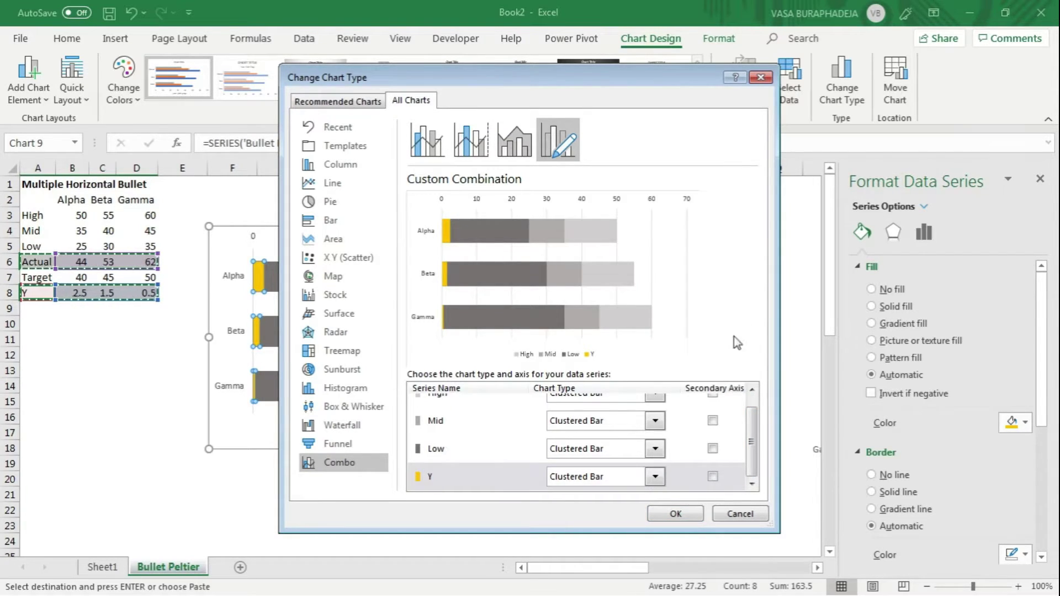
key("s")
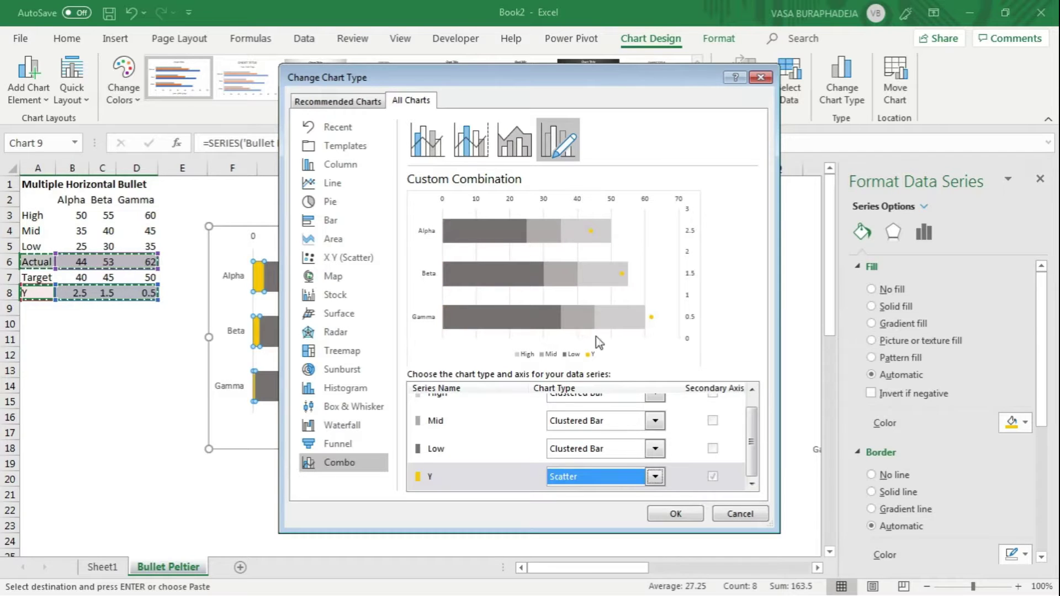
left_click(683, 512)
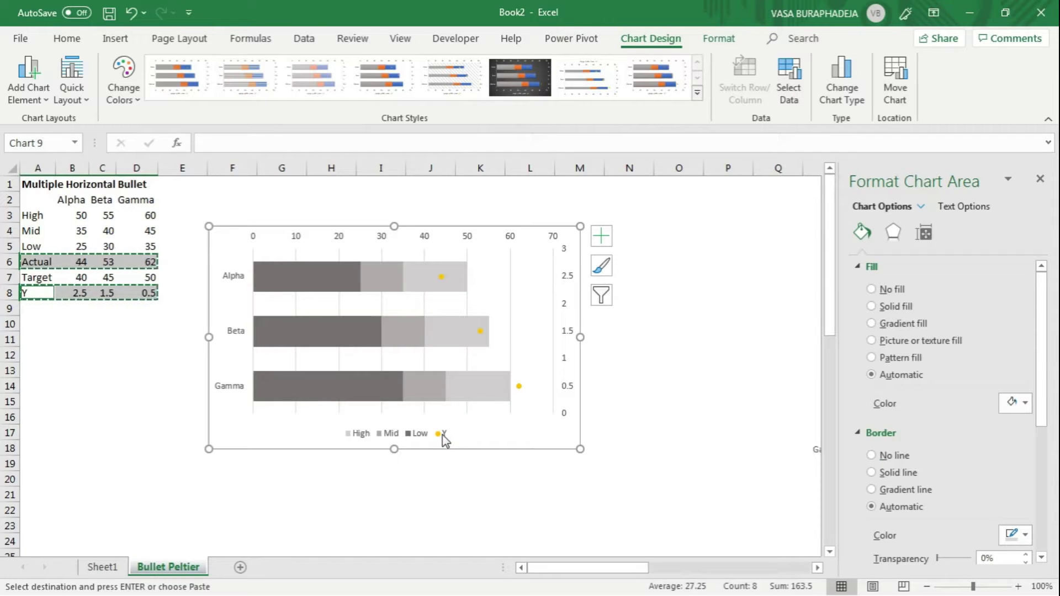
left_click(444, 277)
Rename the Y scatter series to Actual by taking its name from cell A6
left_click(777, 98)
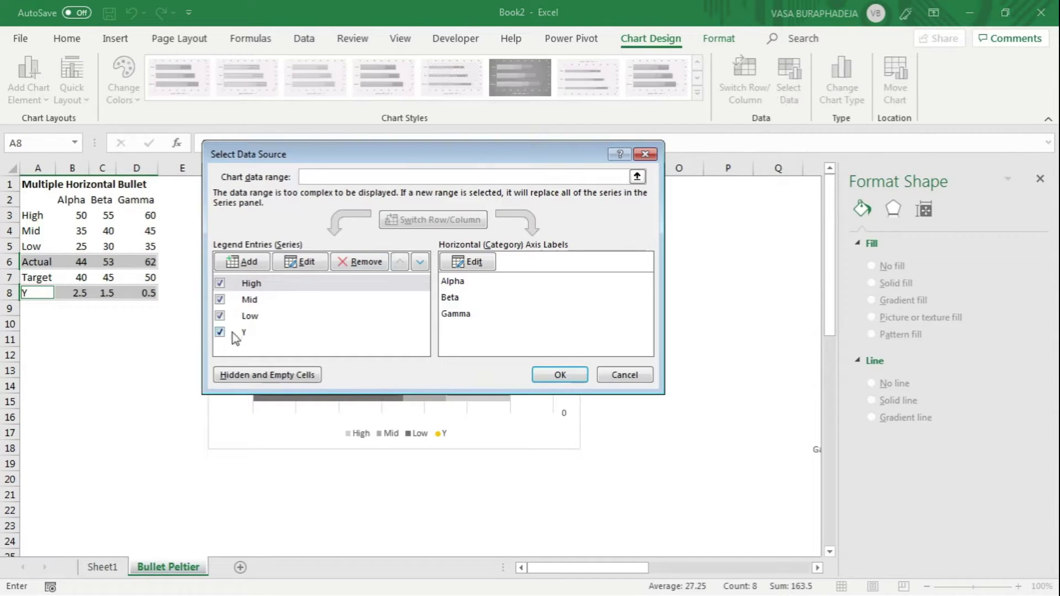
left_click(253, 339)
left_click(303, 261)
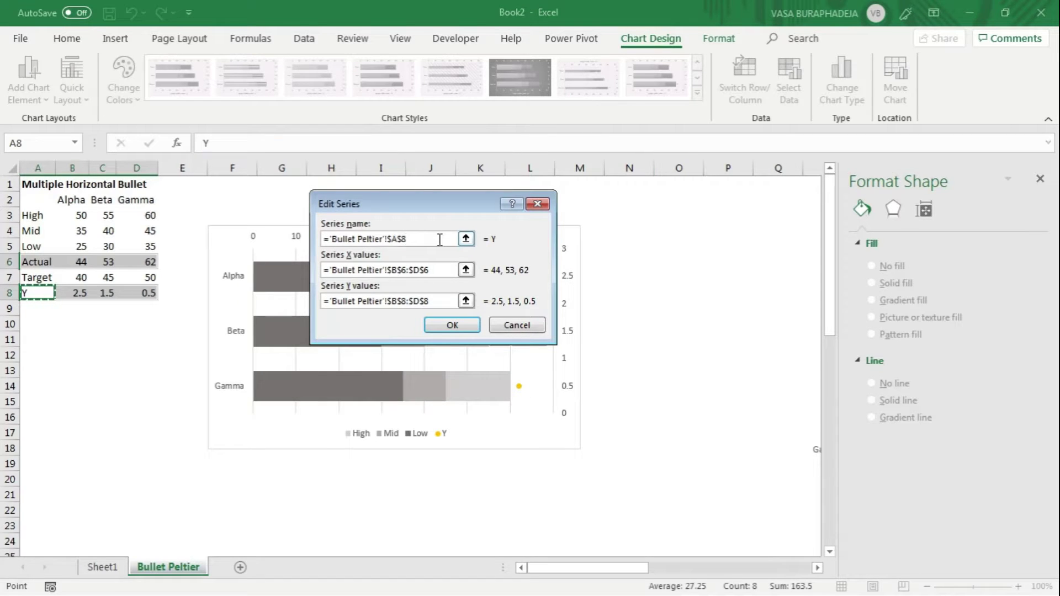
key("Delete")
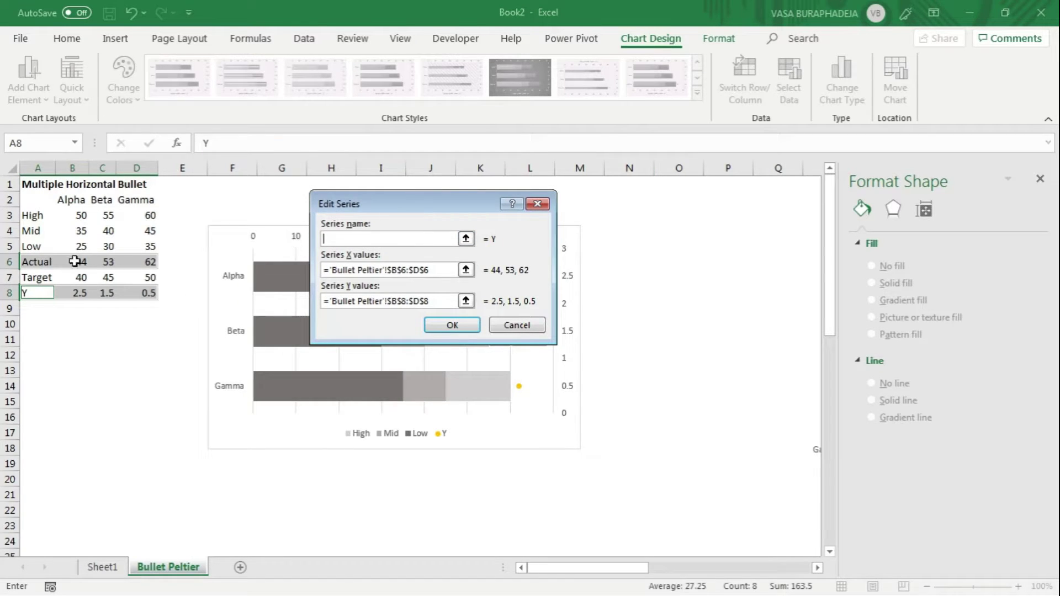
left_click(40, 261)
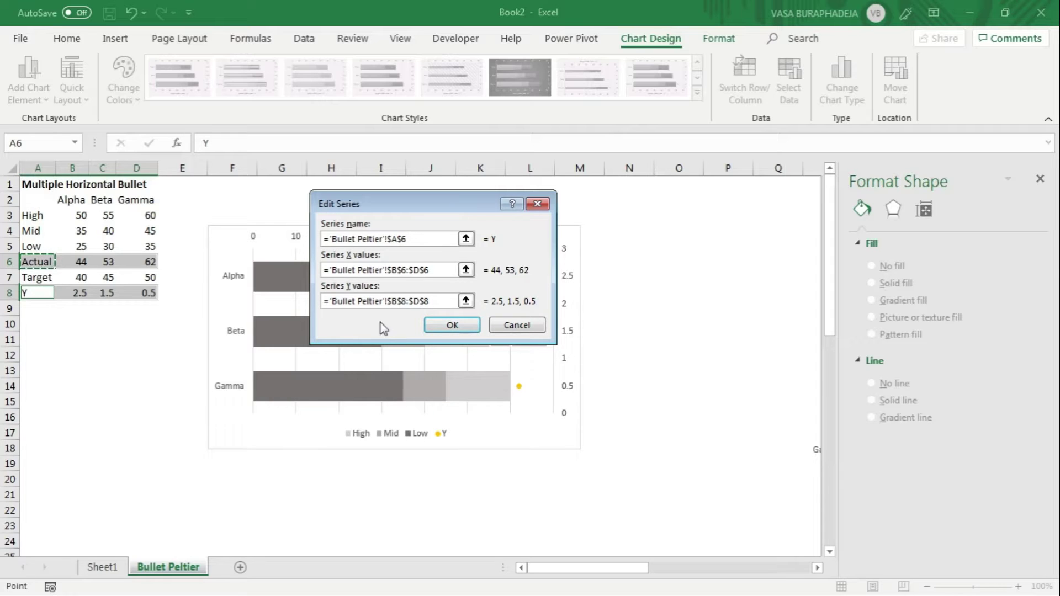
left_click(452, 325)
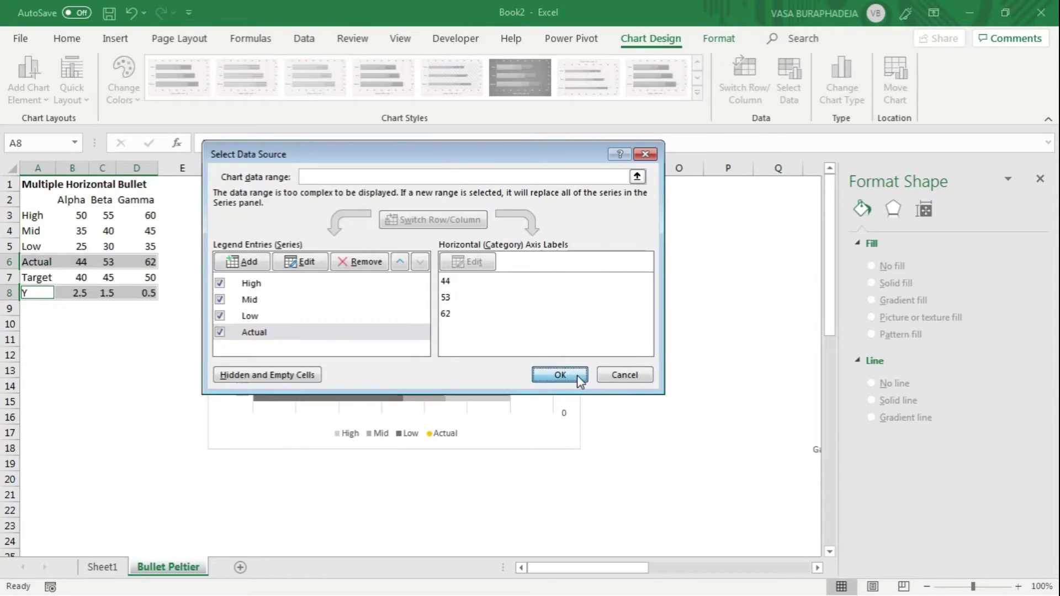
left_click(559, 375)
left_click(713, 249)
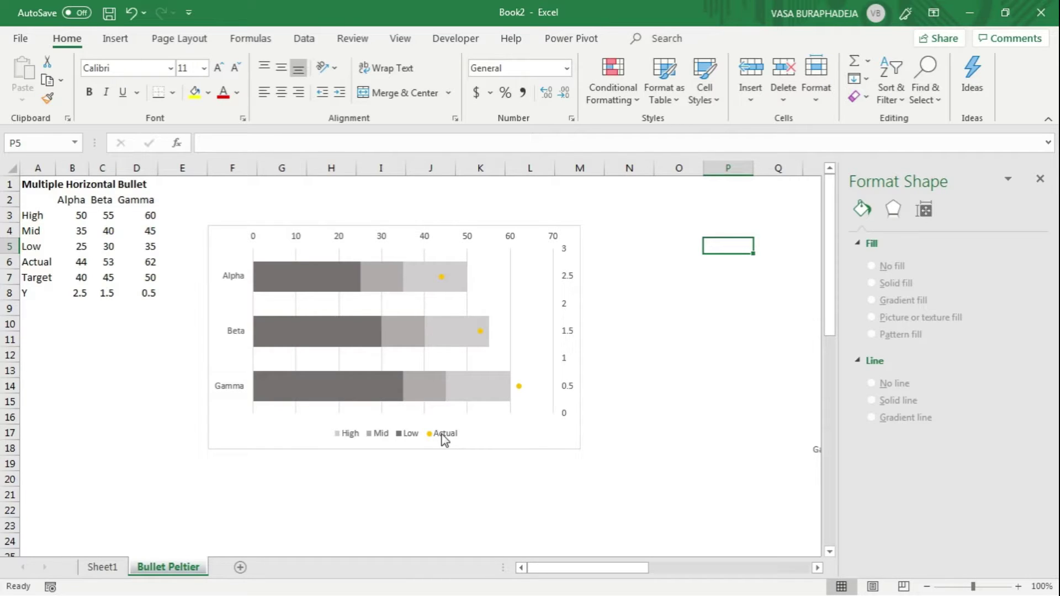
Copy the Target and Y rows, A7:D8
left_click_drag(41, 283, 149, 276)
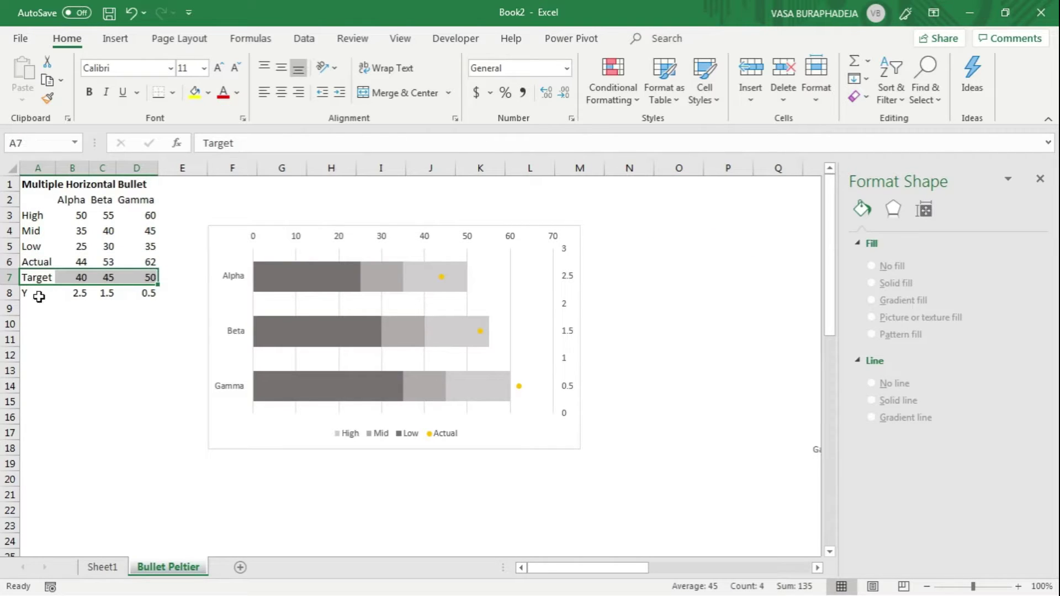
left_click_drag(40, 278, 142, 294)
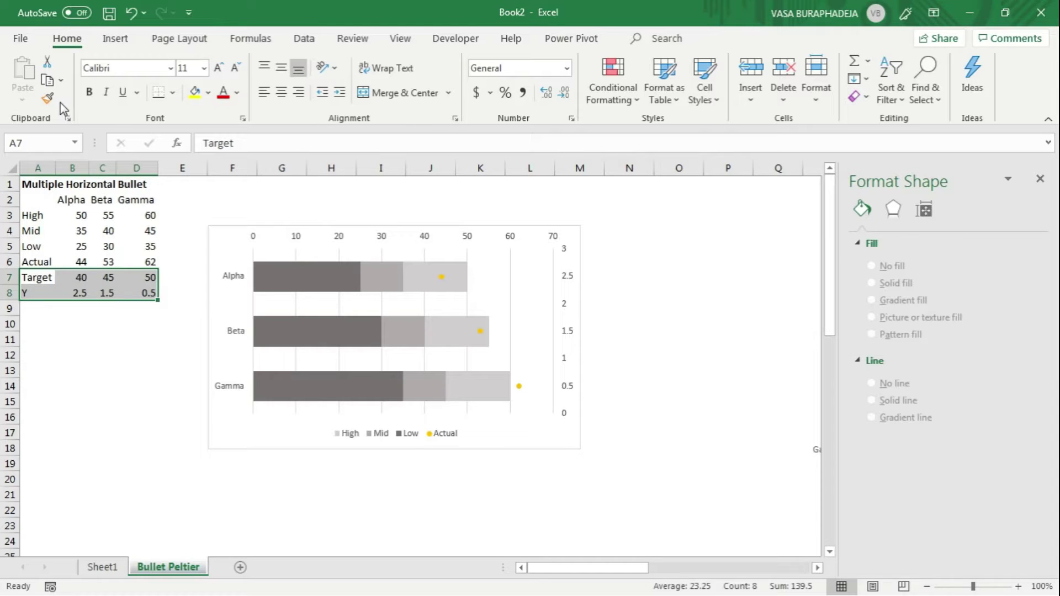
key("ctrl+c")
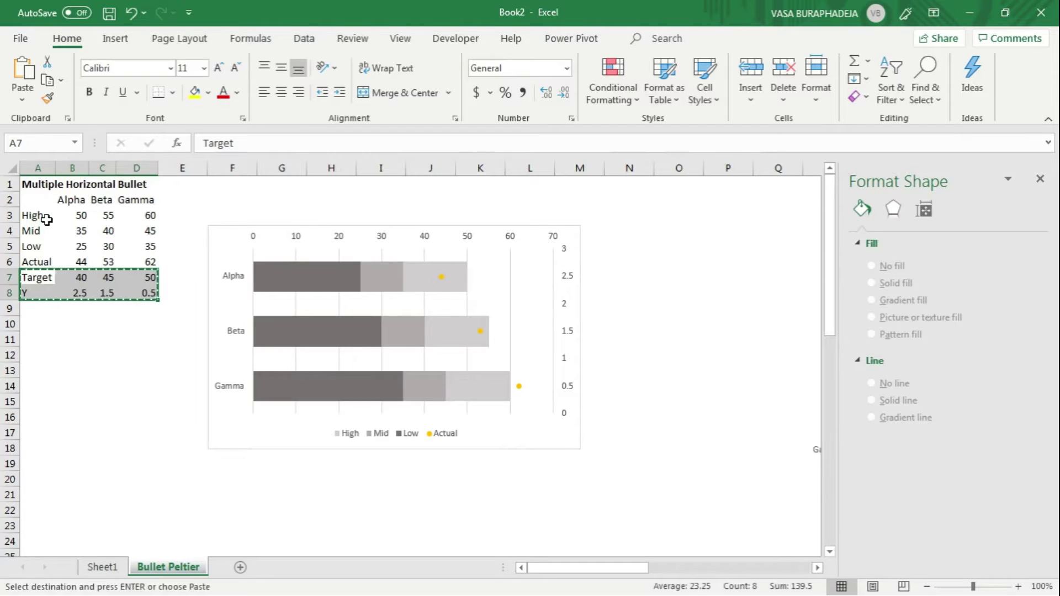
Paste them into the chart as a new series by rows, with categories in the first row
left_click(215, 235)
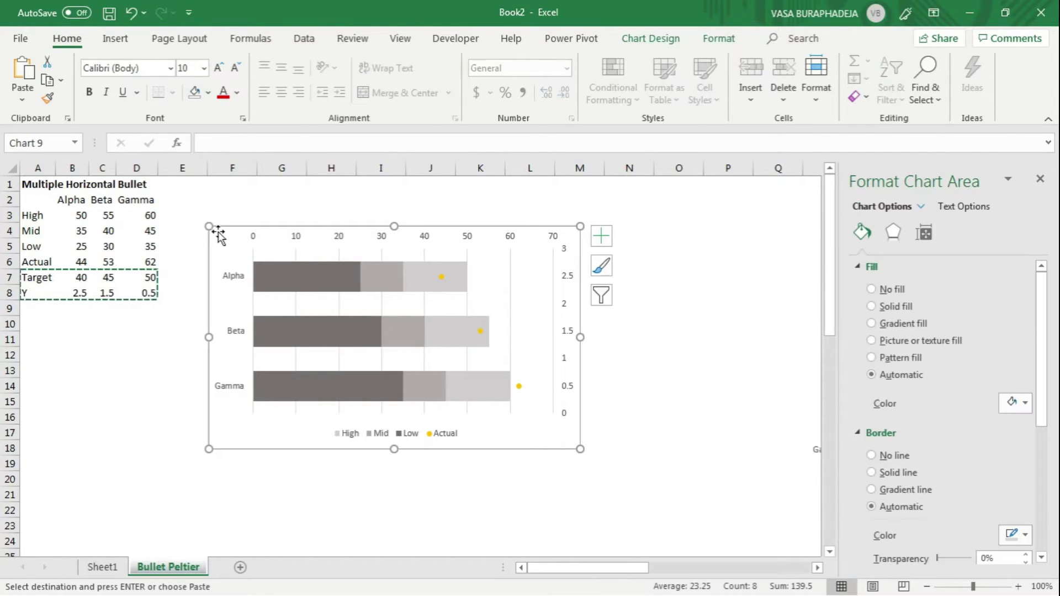
left_click(23, 85)
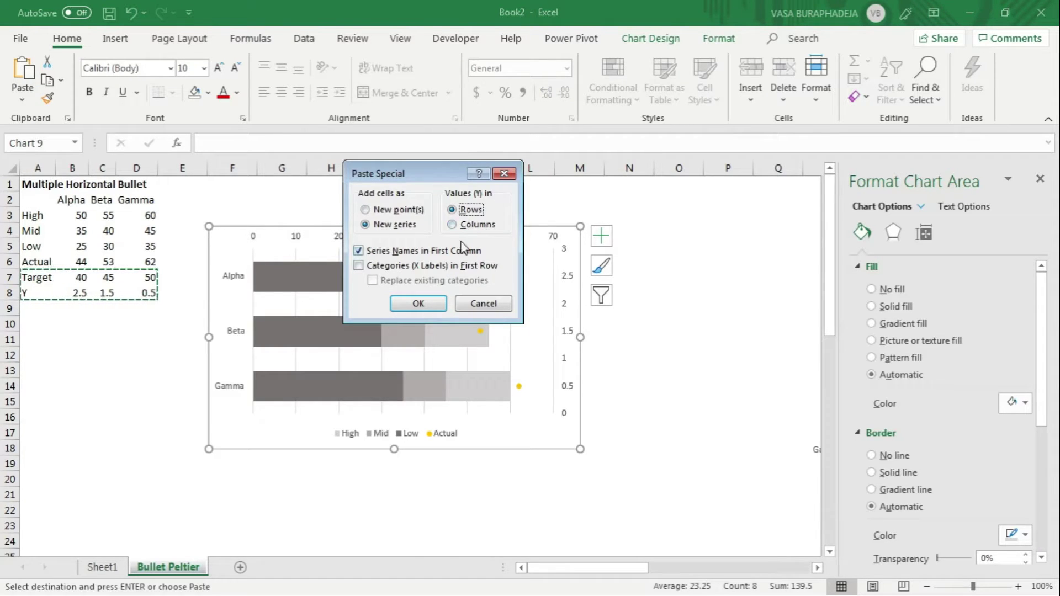
left_click(391, 224)
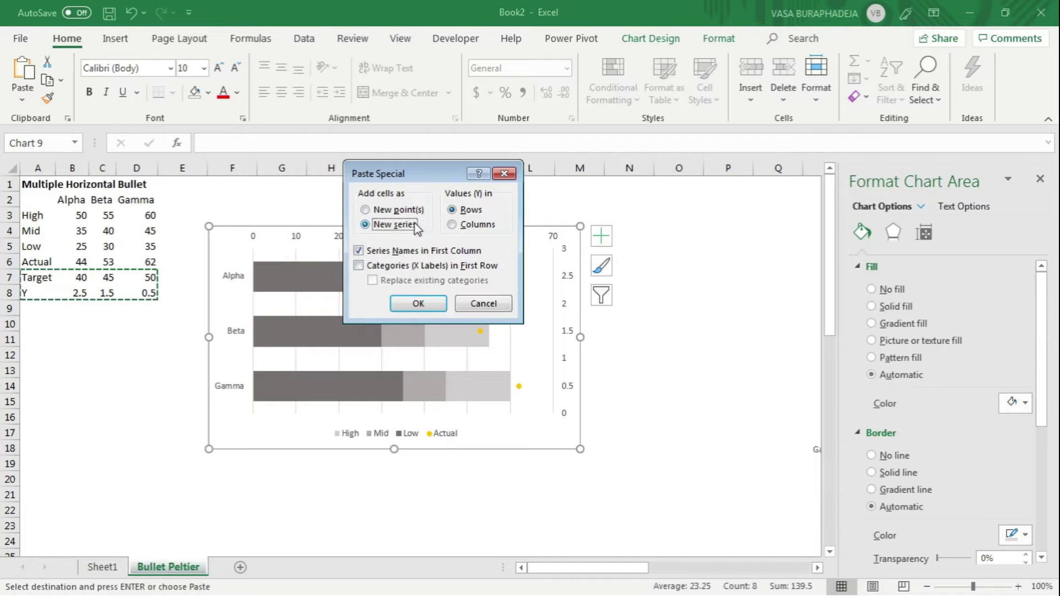
left_click(453, 211)
left_click(360, 266)
left_click(429, 308)
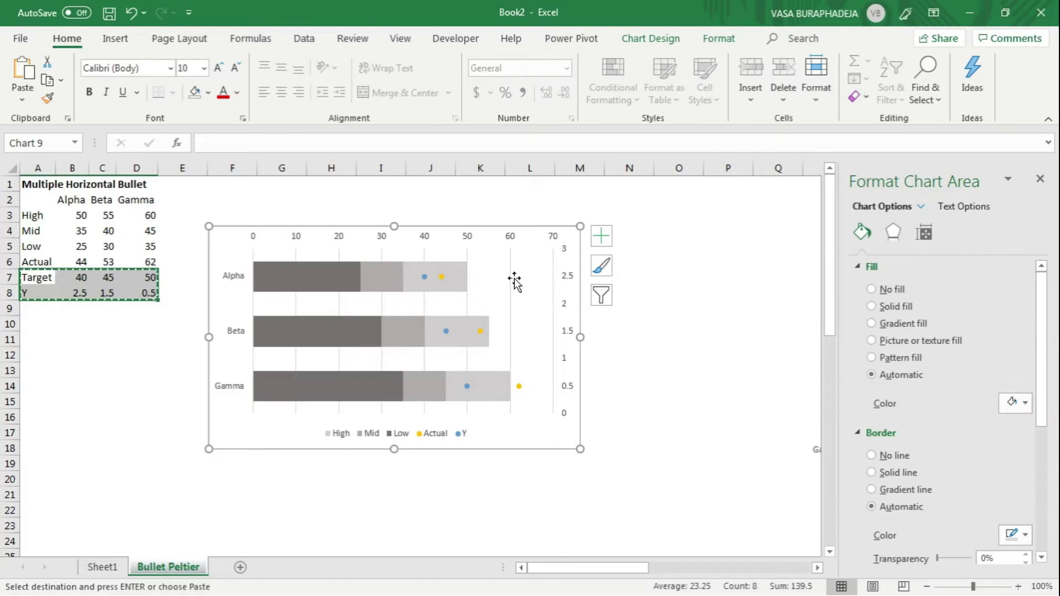
left_click(424, 276)
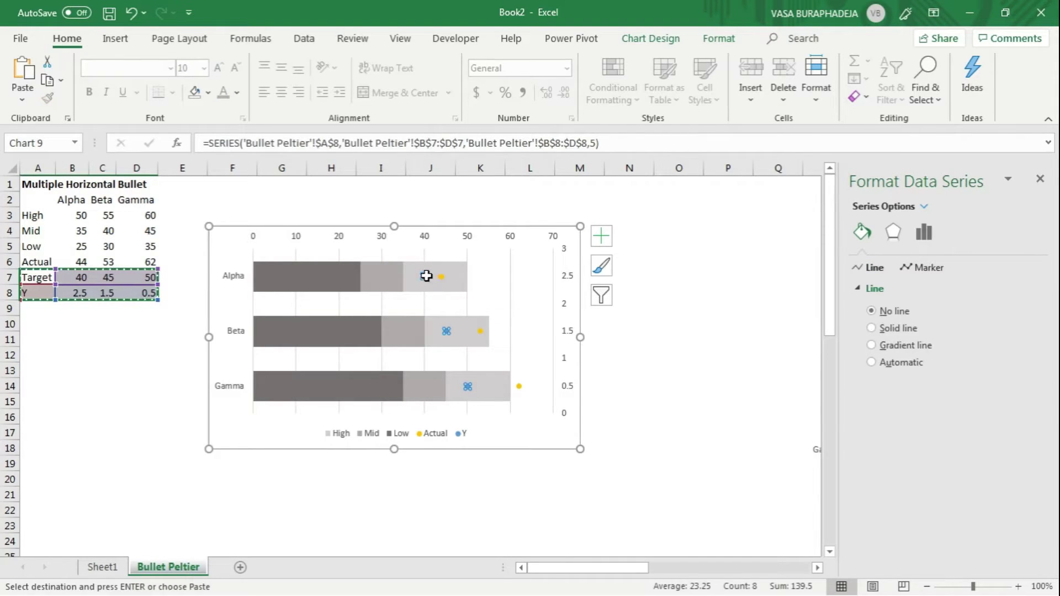
Rename the new Y series to Target by taking its name from cell A7
left_click(650, 40)
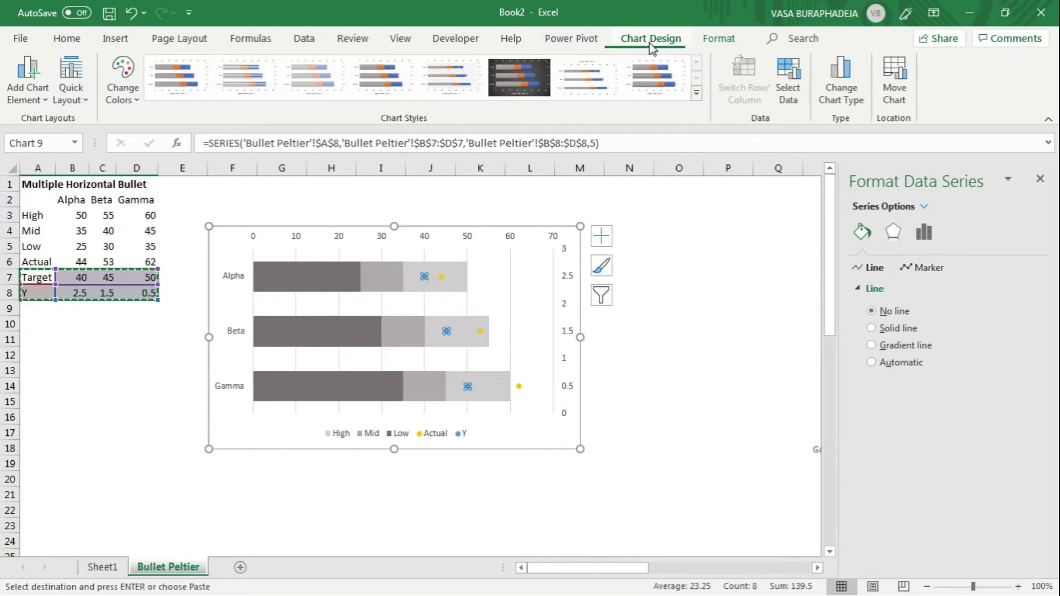
left_click(791, 105)
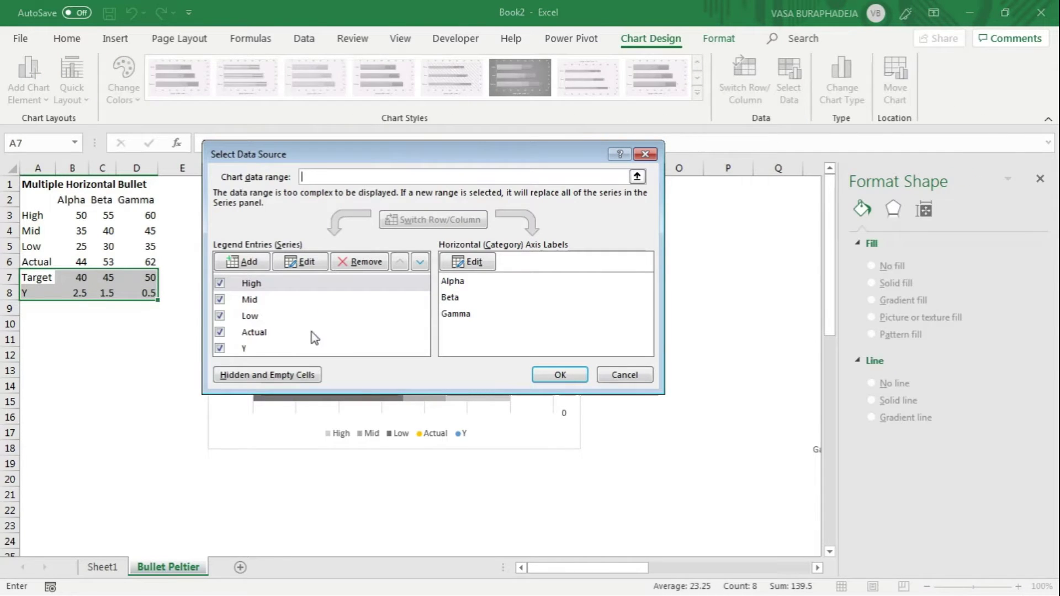
left_click(305, 350)
left_click(301, 265)
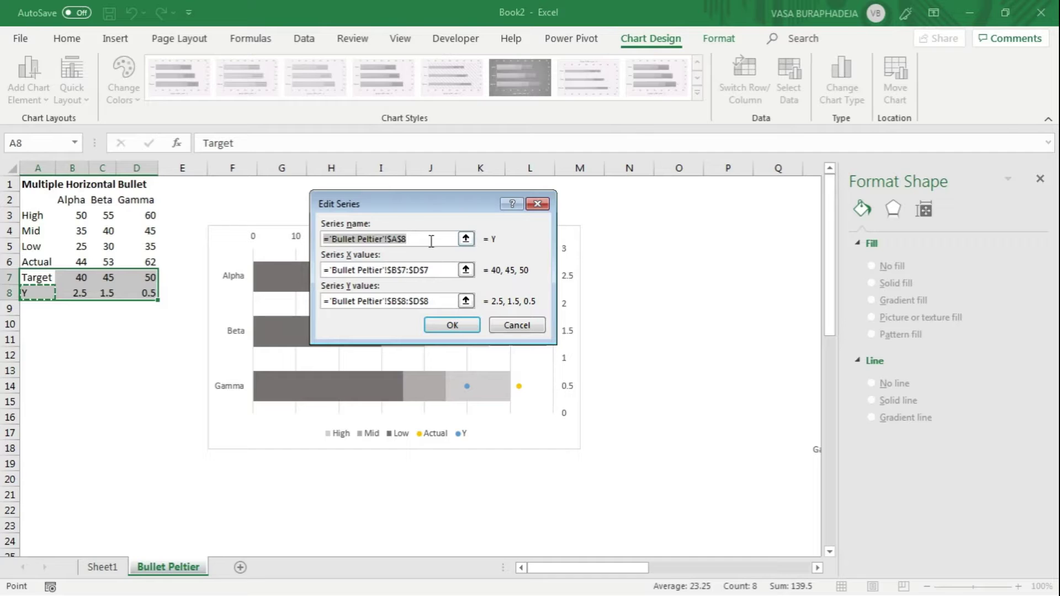
key("BackSpace")
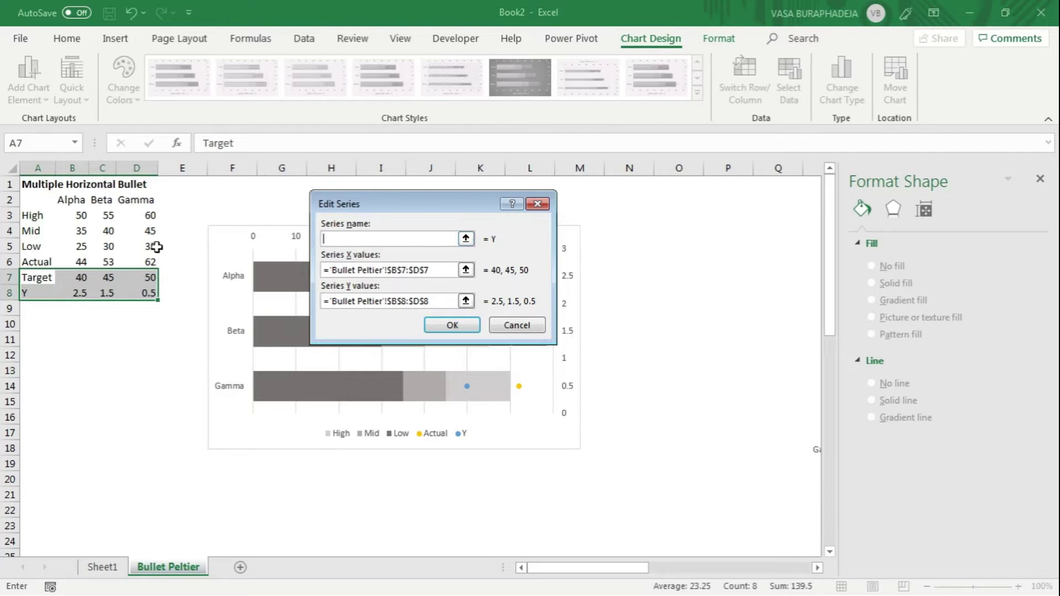
left_click(26, 276)
left_click(452, 325)
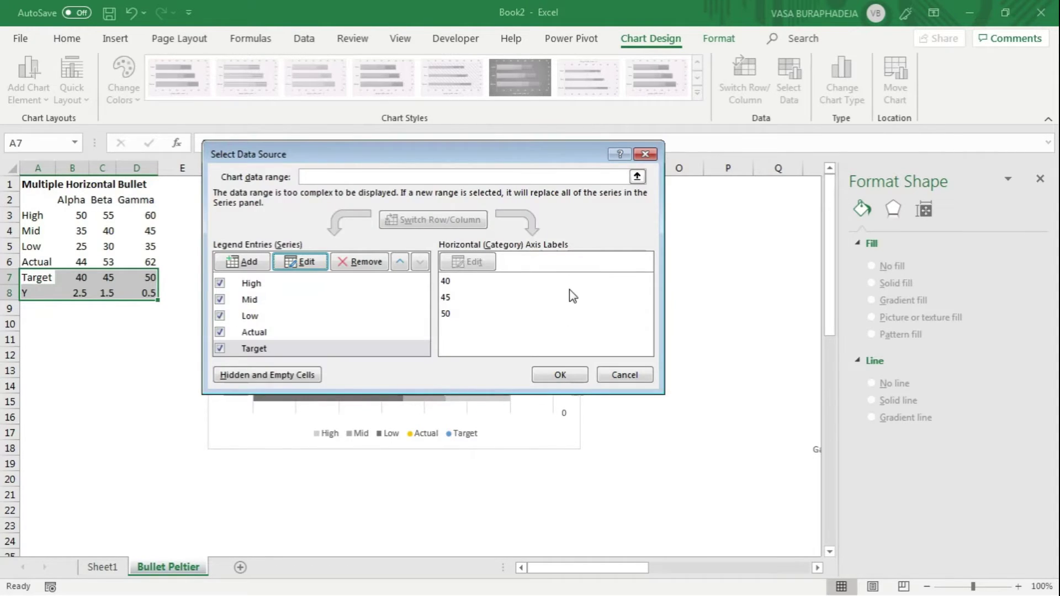
left_click(556, 374)
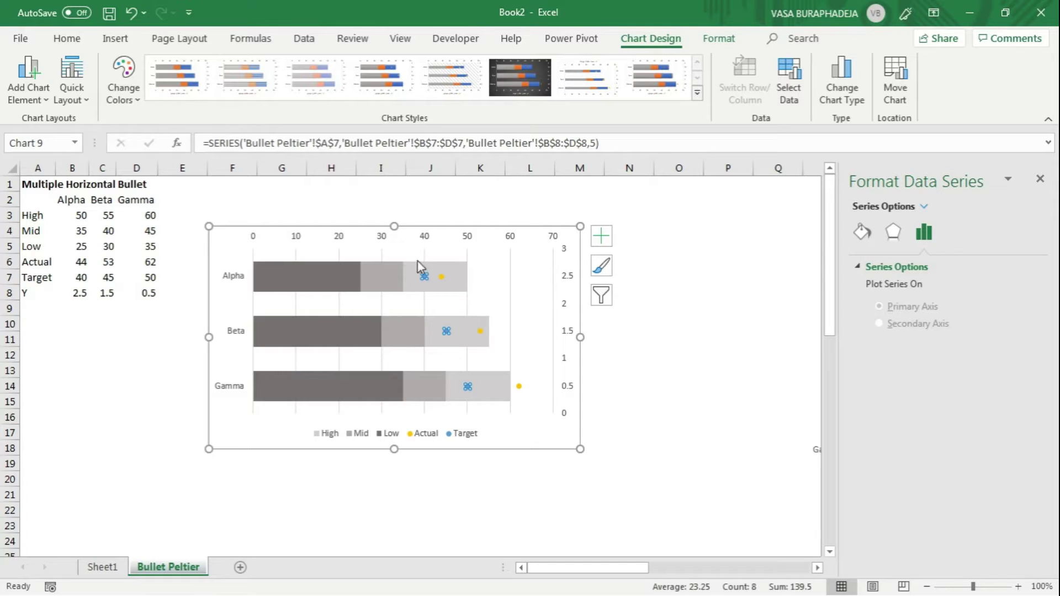
left_click(409, 216)
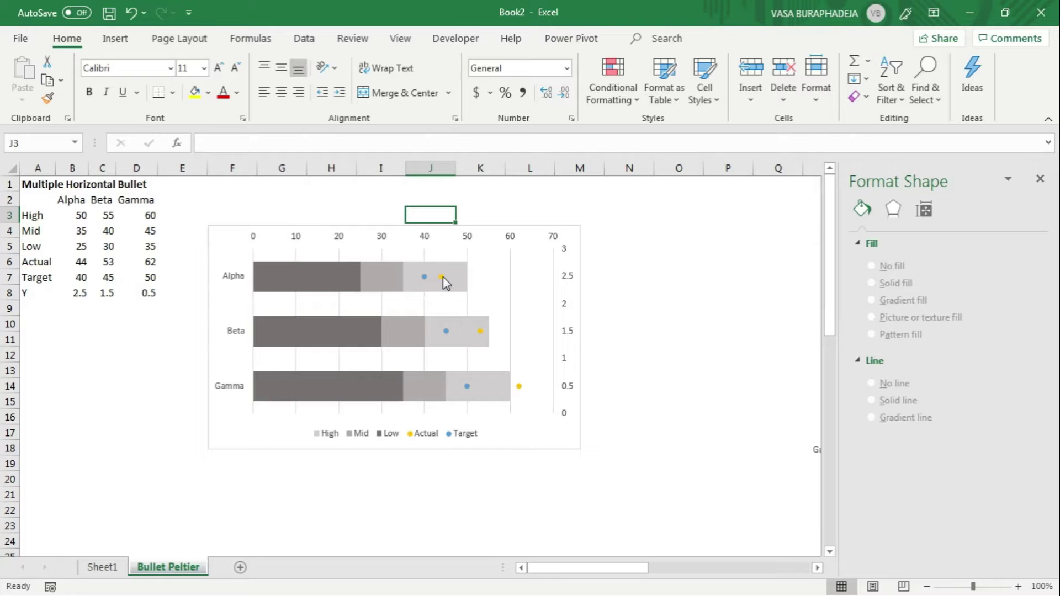
left_click(442, 277)
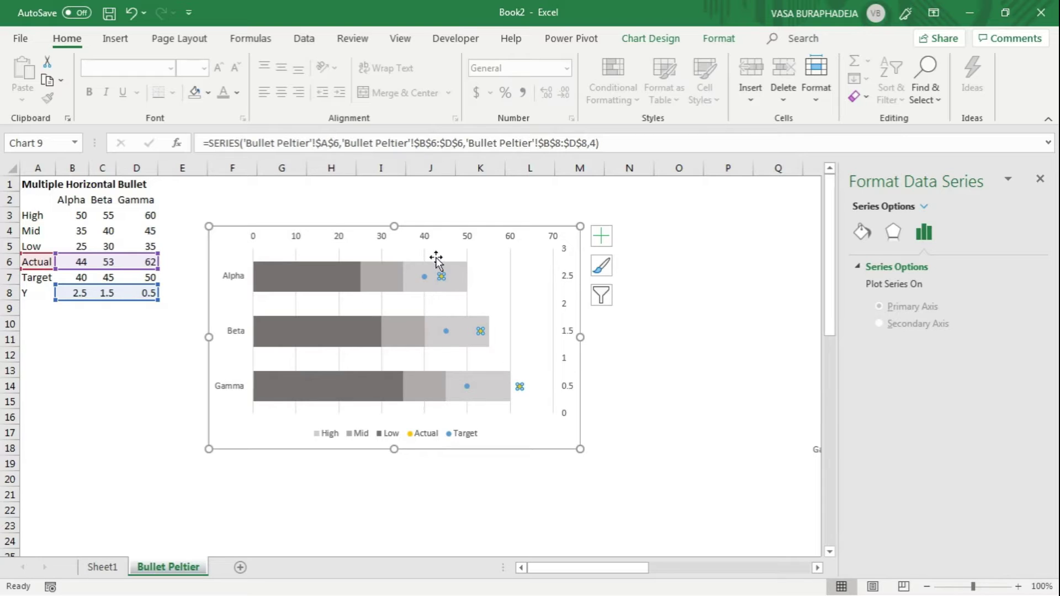
Add error bars to the Actual series points
left_click(447, 212)
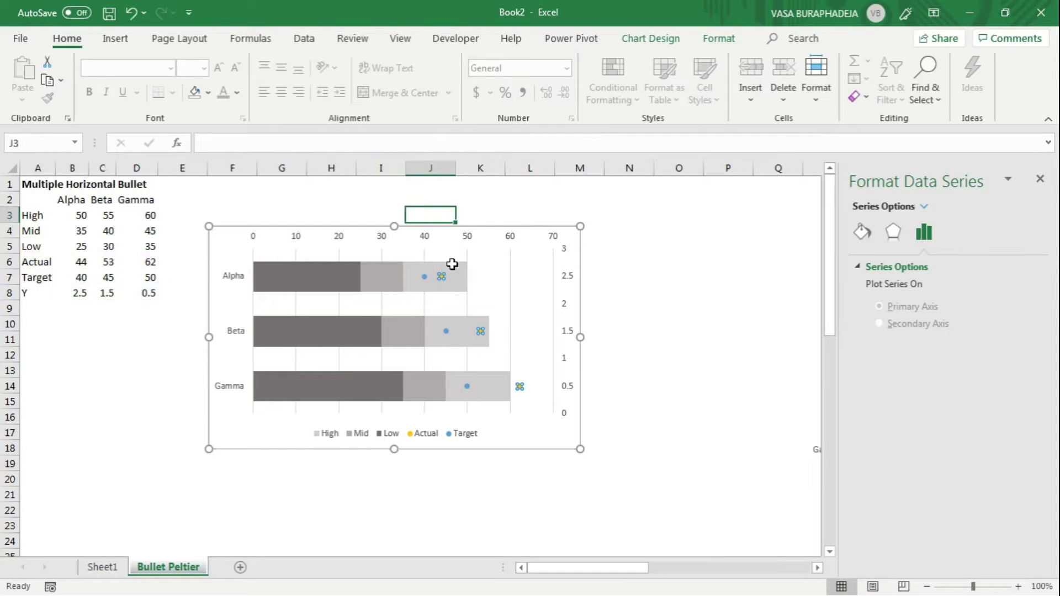
left_click(441, 276)
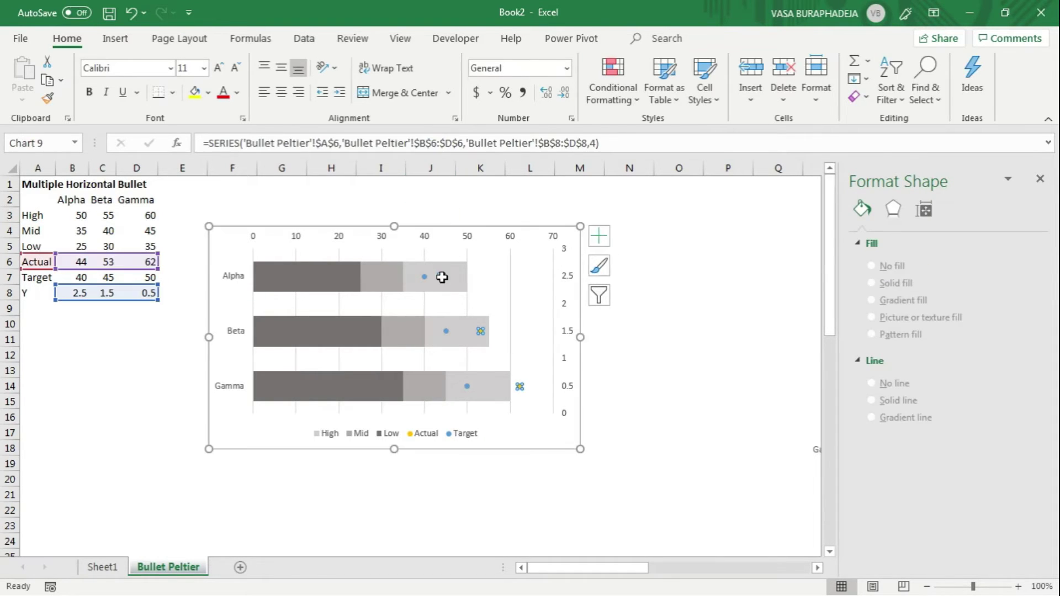
left_click(602, 237)
left_click(638, 334)
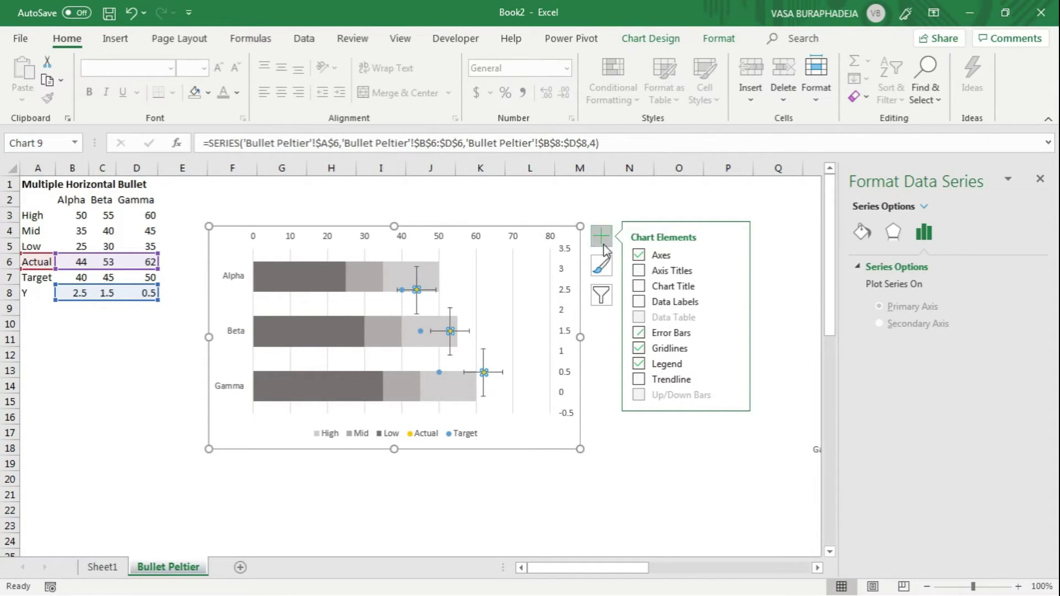
left_click(741, 7)
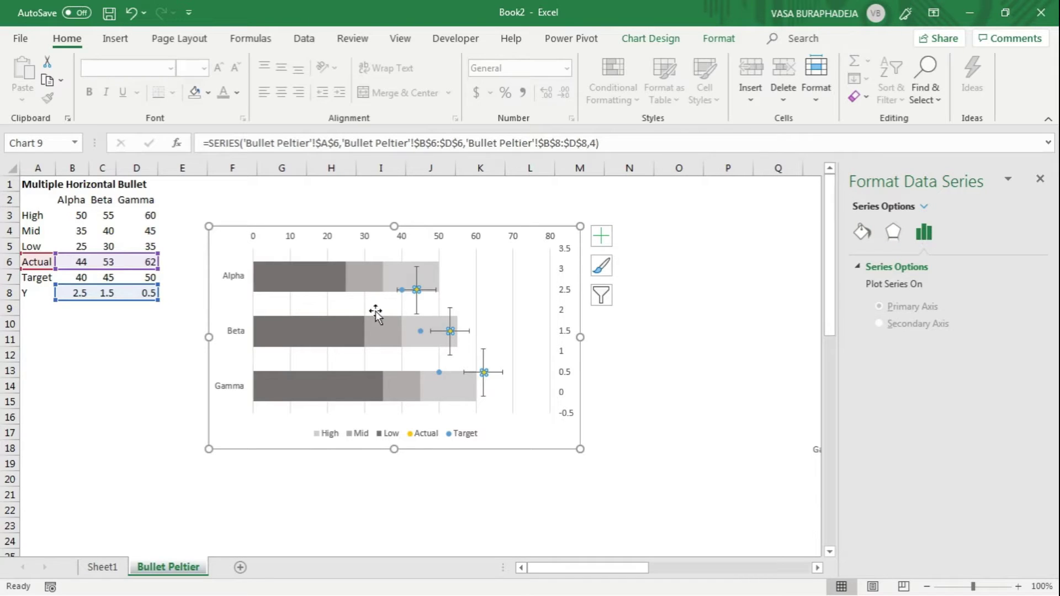
Delete the vertical error bars and select the horizontal ones
left_click(417, 283)
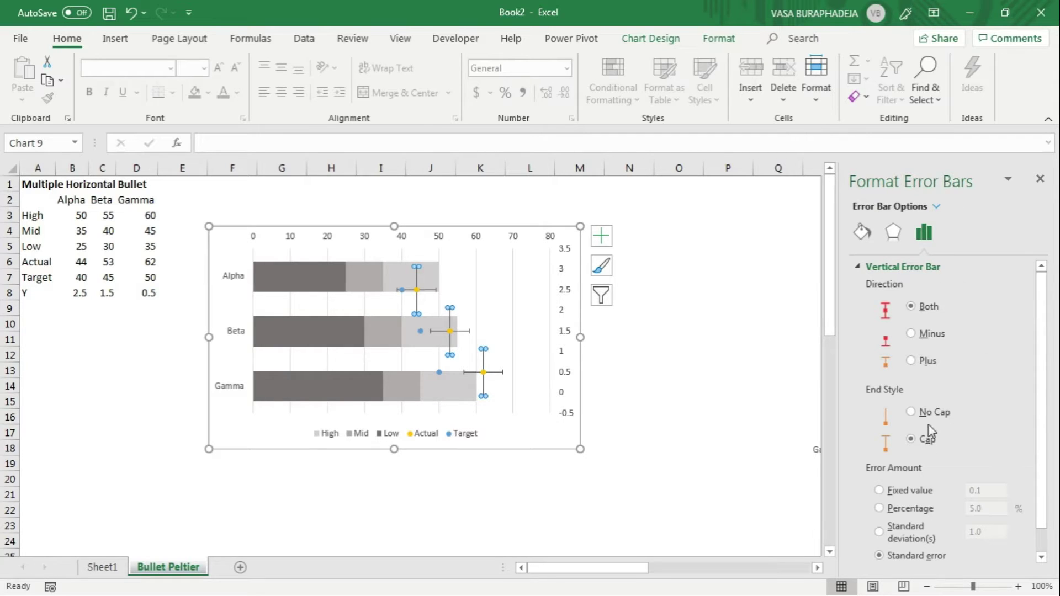
key("Down")
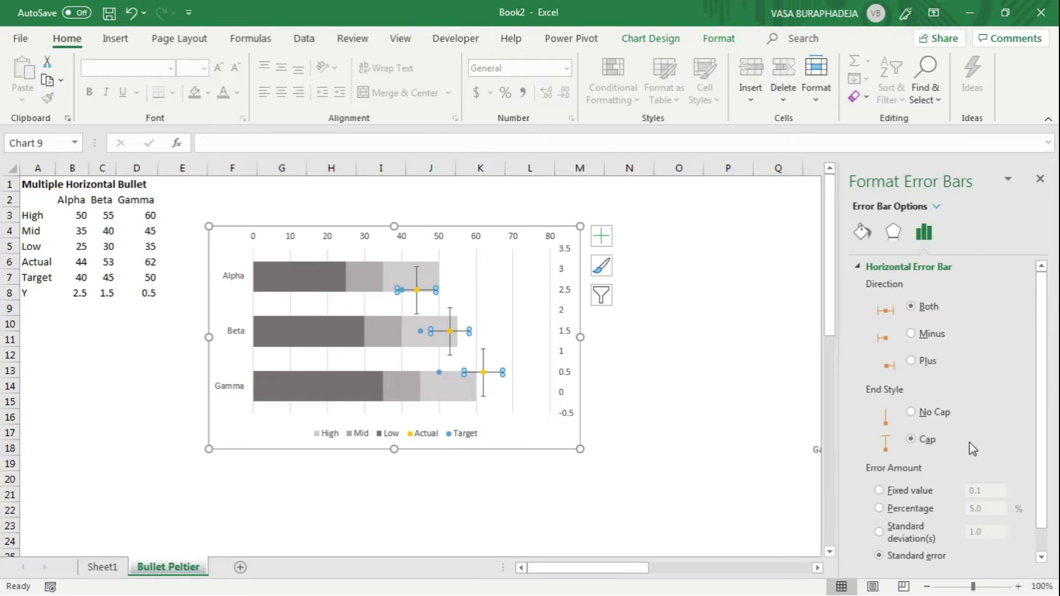
key("Up")
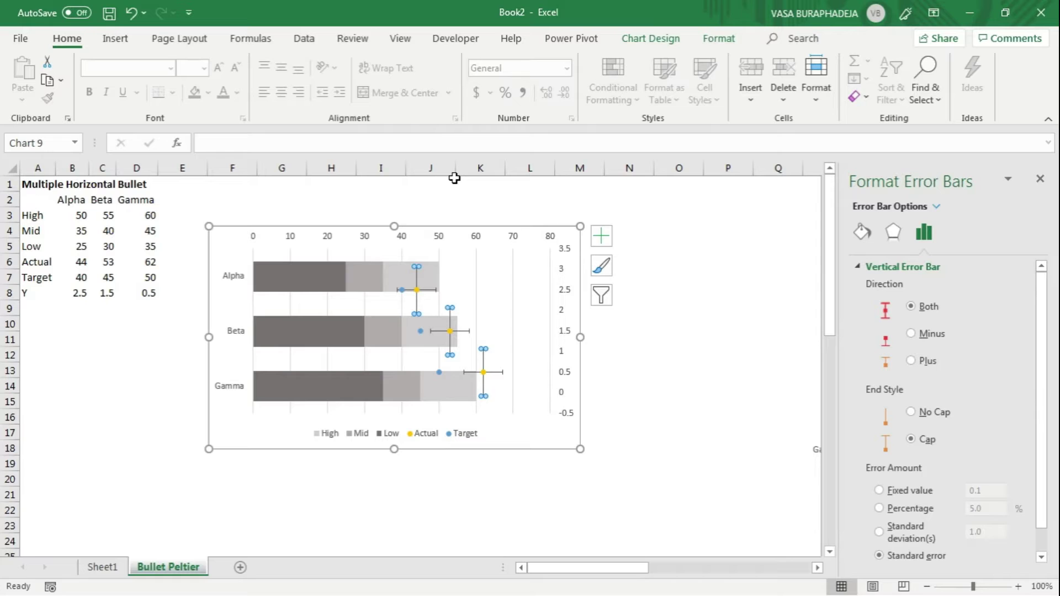
key("Delete")
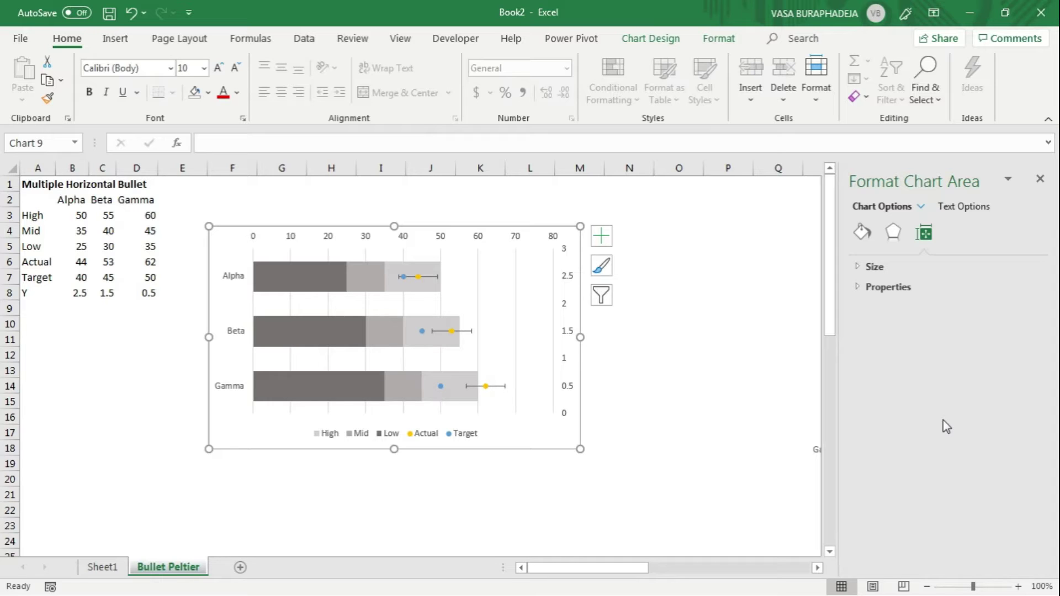
key("Down")
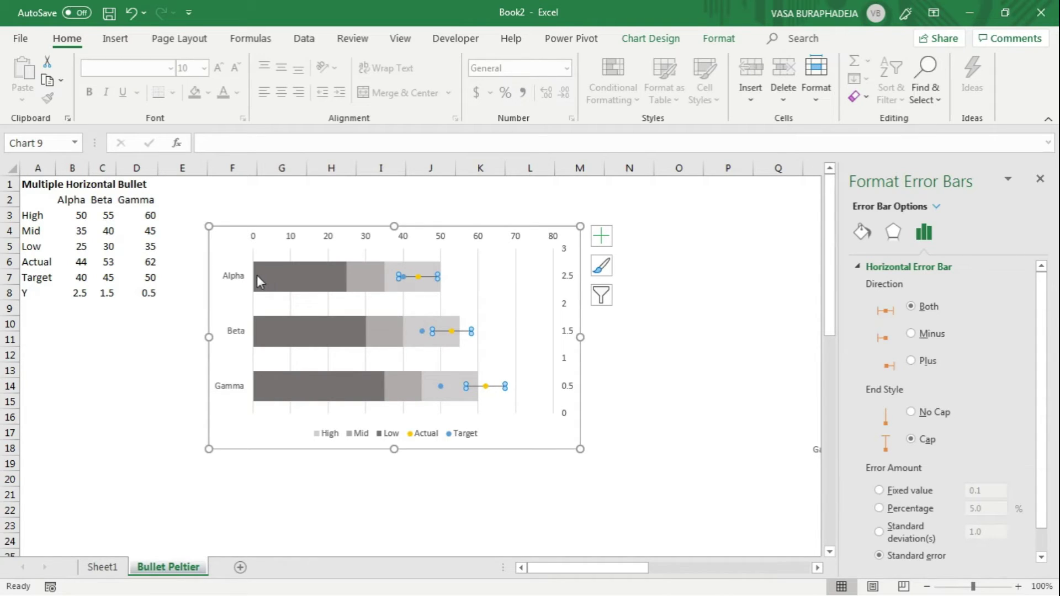
Set the Actual error bars to Minus direction, 100% percentage and No Cap
left_click(934, 340)
left_click(903, 510)
left_click_drag(996, 509, 956, 508)
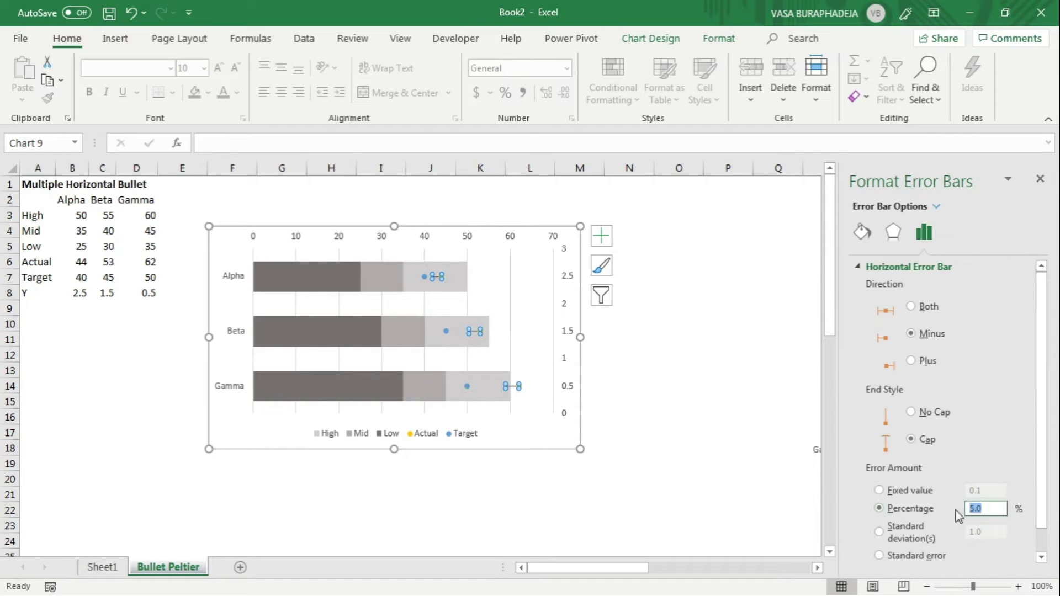
type("100")
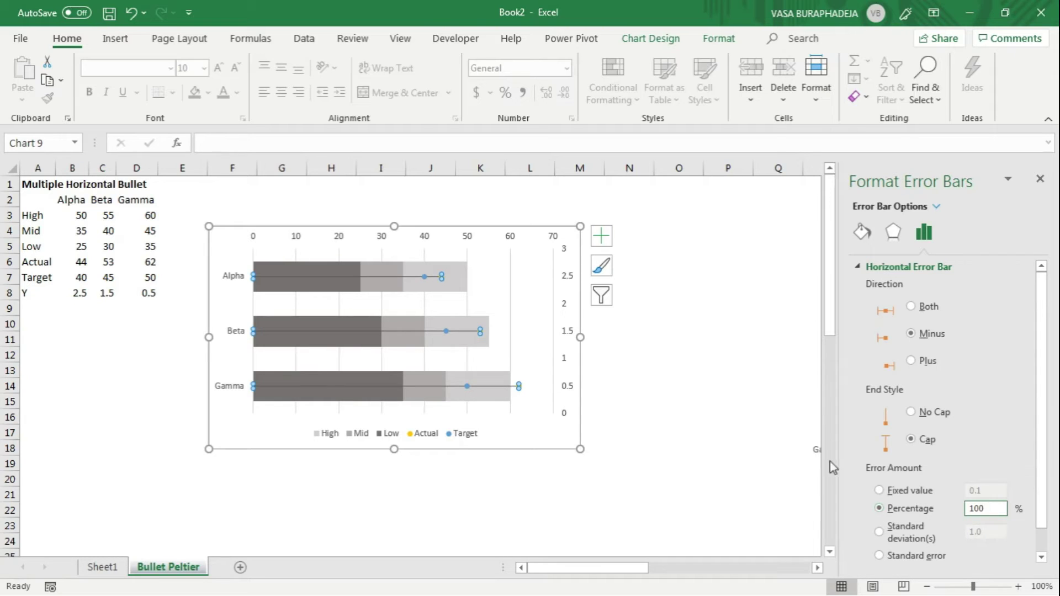
left_click(927, 414)
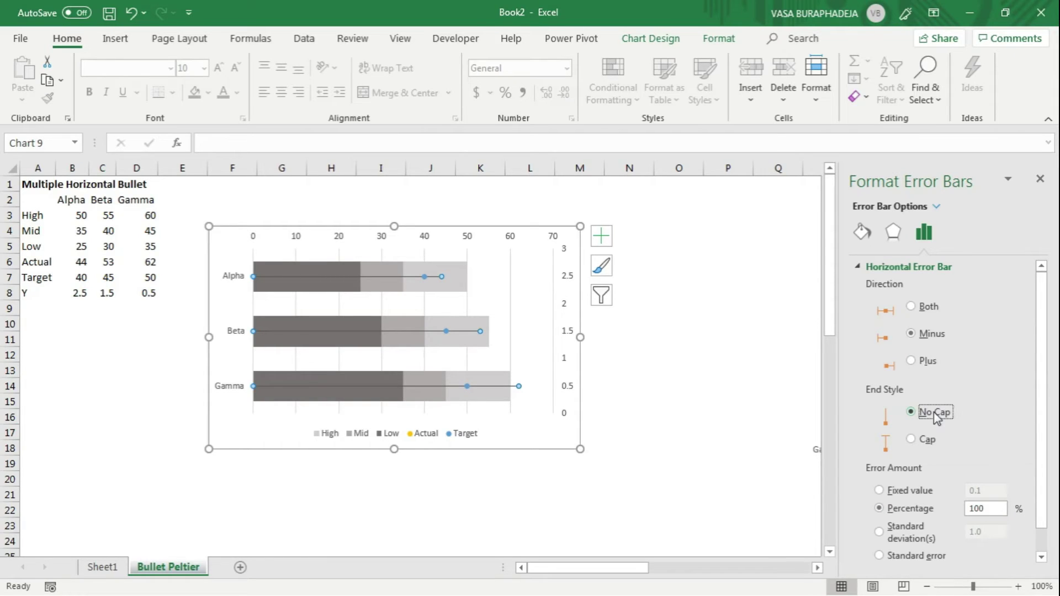
left_click(640, 261)
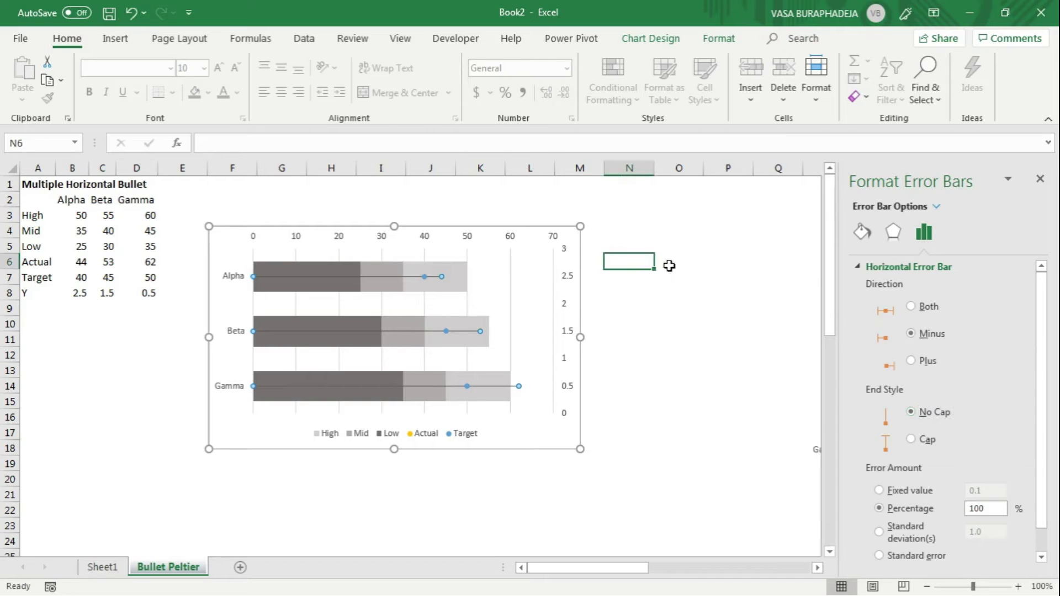
left_click(728, 325)
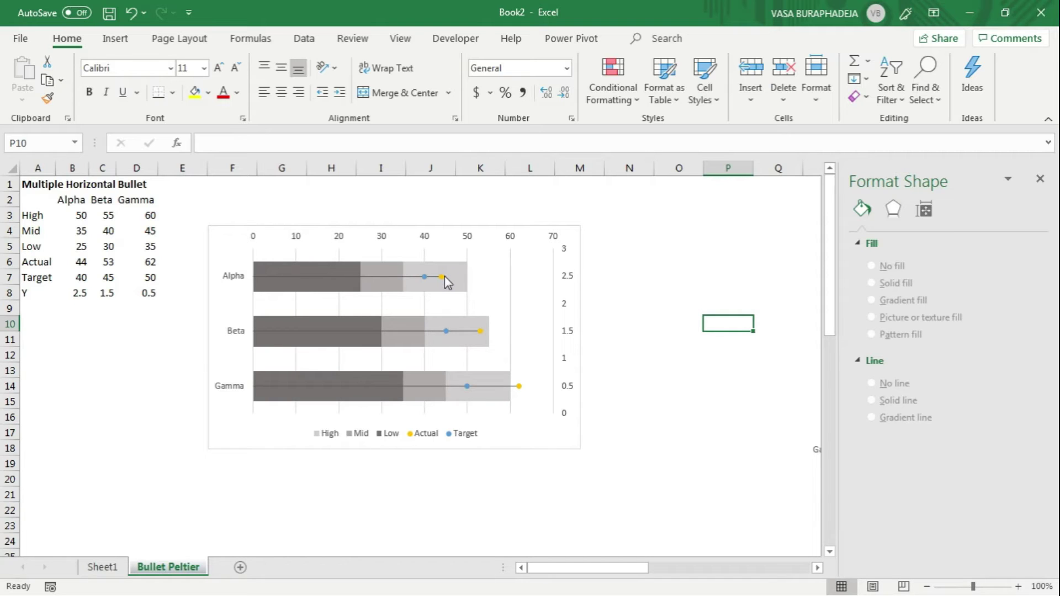
left_click(406, 277)
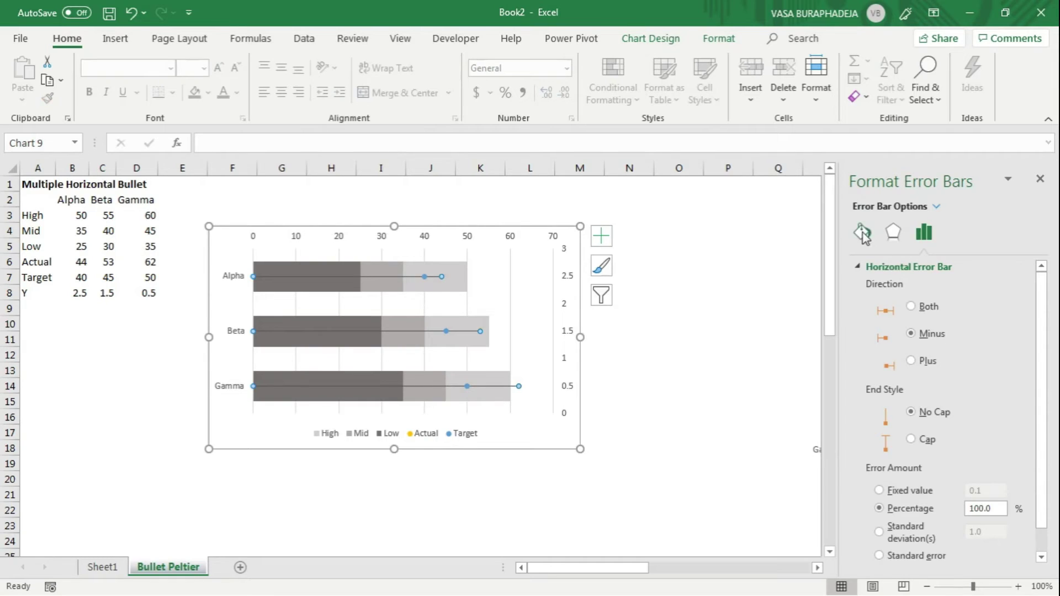
Make the Actual error bars a solid line 8 pt wide
left_click(862, 233)
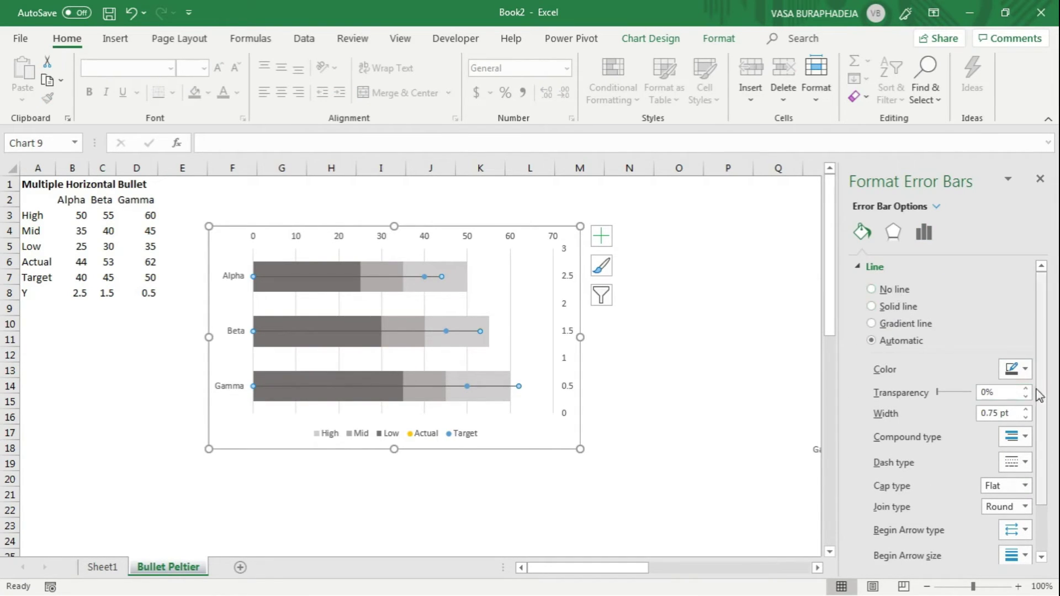
left_click(1025, 410)
left_click(1026, 410)
left_click(1025, 410)
left_click(1025, 410)
left_click(1025, 410)
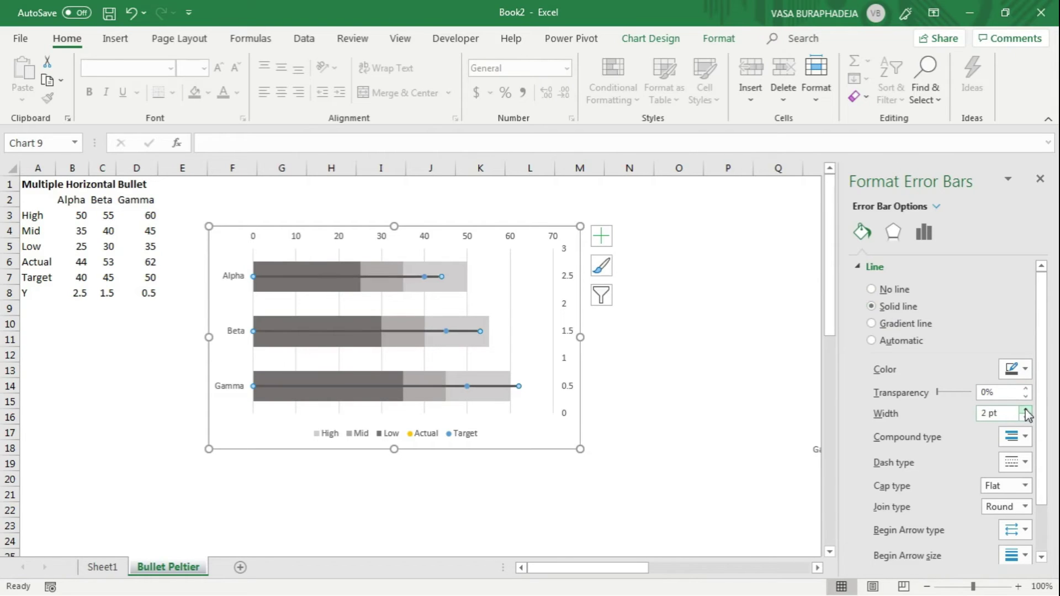
left_click(1025, 418)
left_click(1026, 410)
left_click(1026, 410)
left_click(1025, 410)
left_click(1025, 410)
left_click(1026, 410)
left_click(1026, 410)
left_click(1025, 410)
left_click(1025, 410)
left_click(1025, 410)
left_click(1025, 410)
left_click(1026, 410)
left_click(1025, 410)
left_click(1025, 410)
left_click(1025, 410)
left_click(1026, 410)
left_click(1026, 410)
left_click(1025, 410)
left_click(1026, 410)
left_click(1025, 410)
left_click(1026, 410)
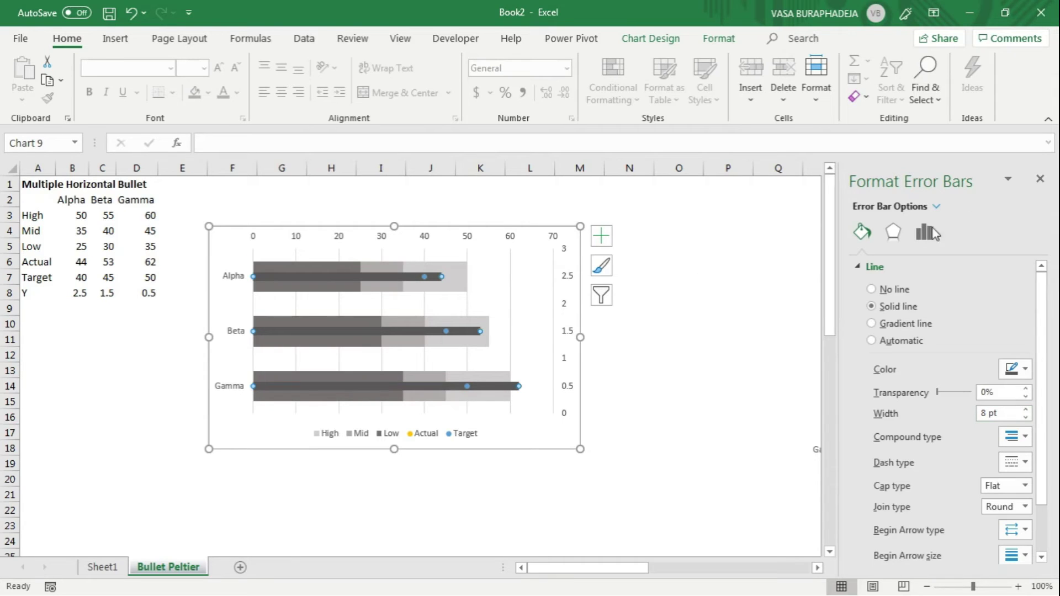
Set the Actual series marker to None, leaving only the dark bars
left_click(690, 281)
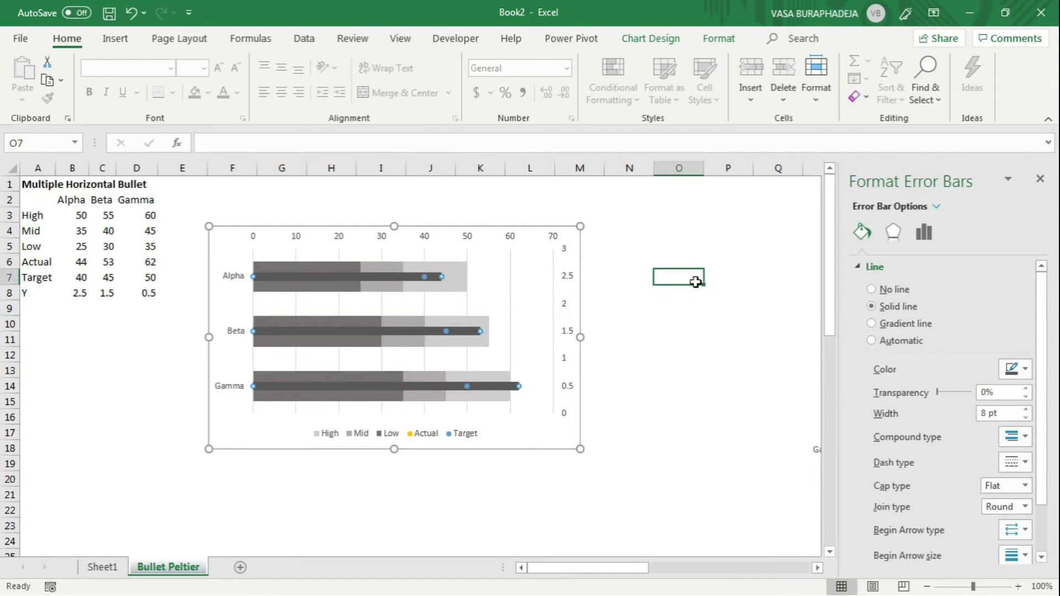
left_click(441, 277)
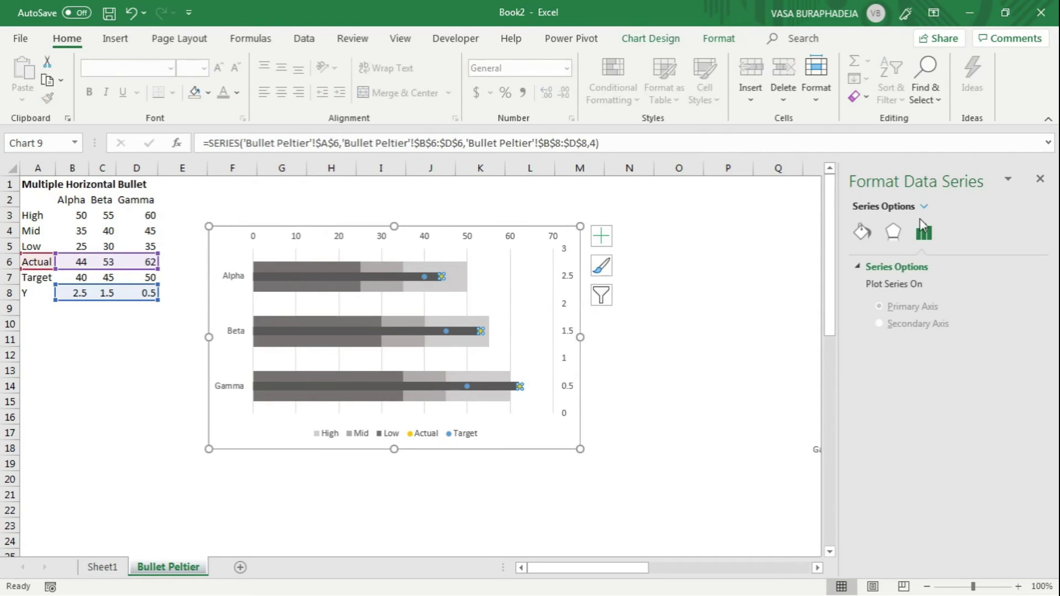
left_click(861, 235)
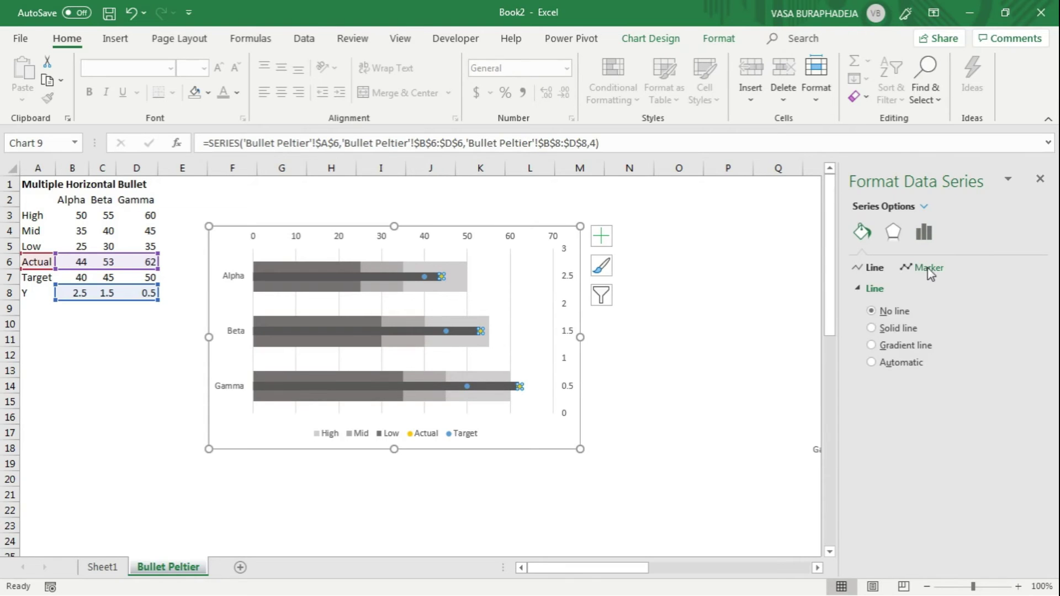
left_click(929, 268)
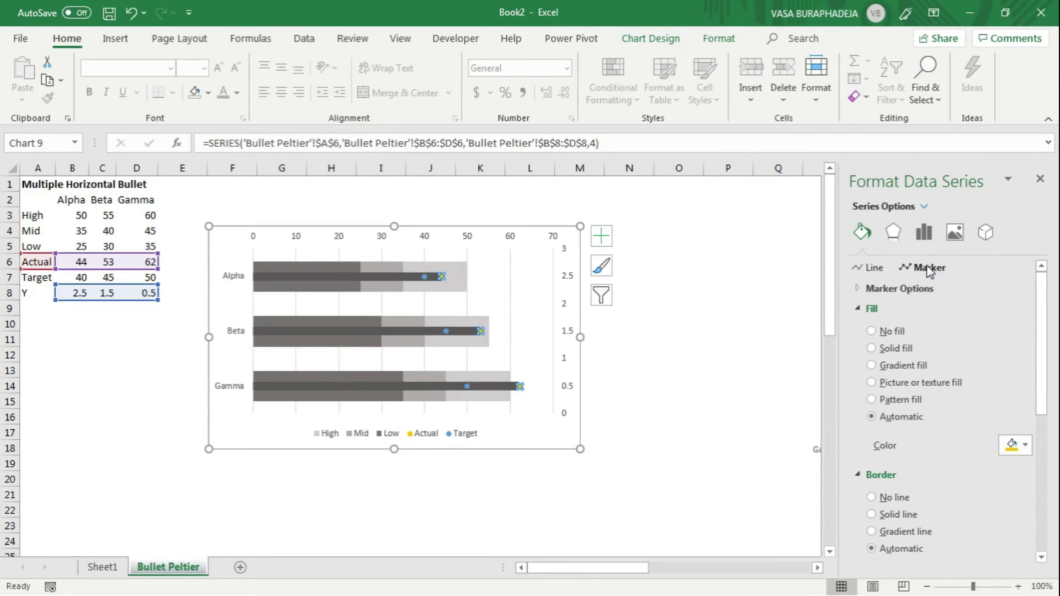
left_click(899, 288)
left_click(899, 328)
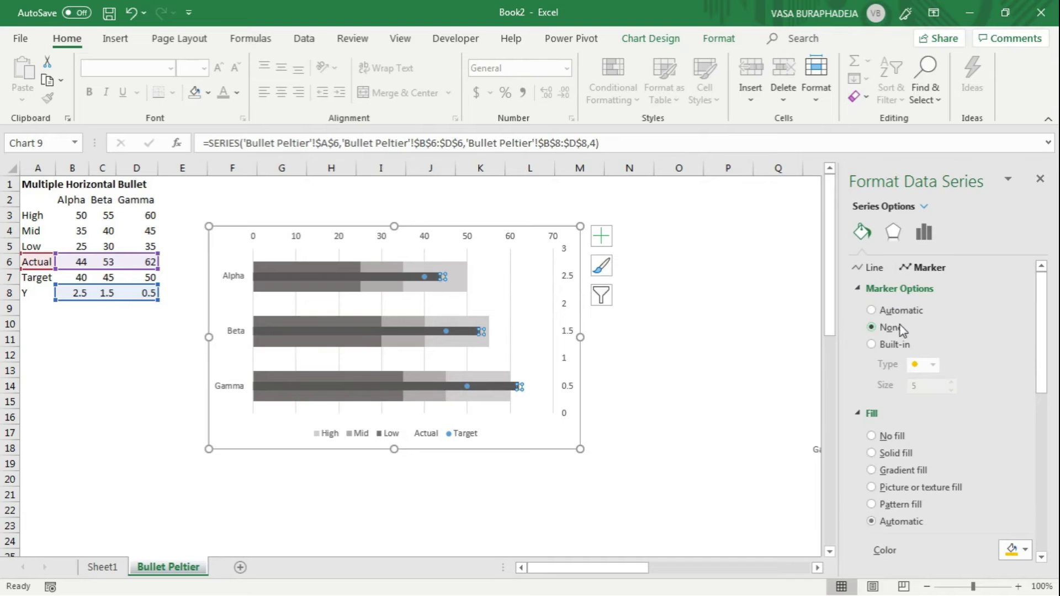
left_click(686, 328)
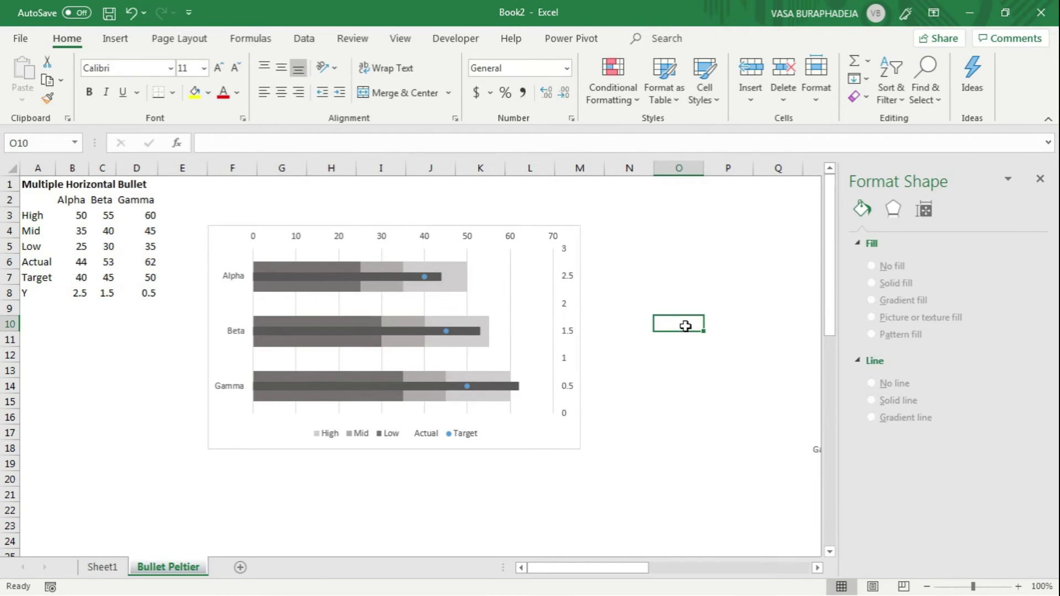
left_click(424, 277)
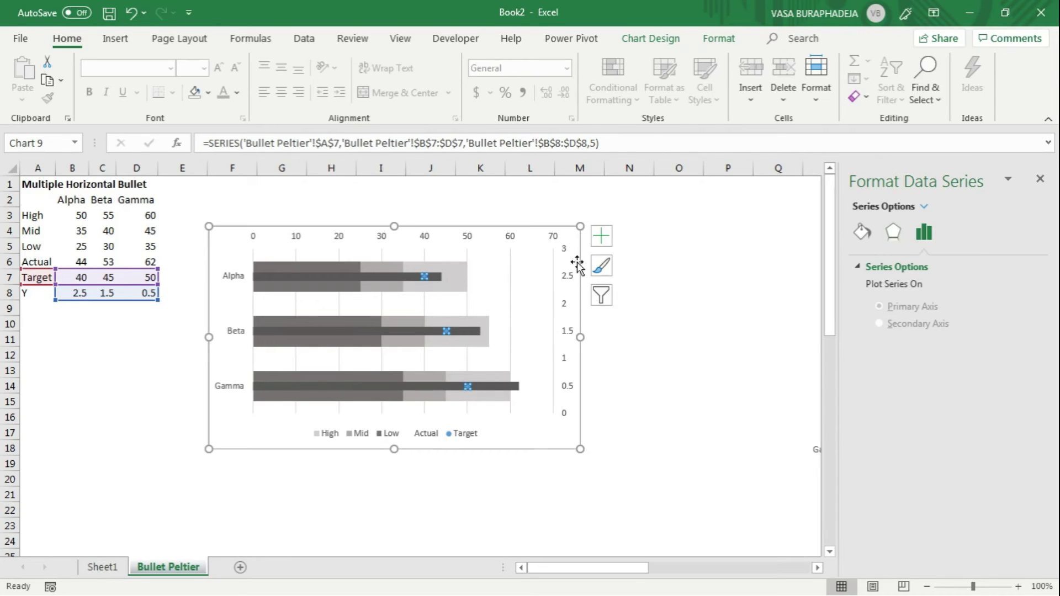
Add error bars to the blue Target points and select them
left_click(605, 237)
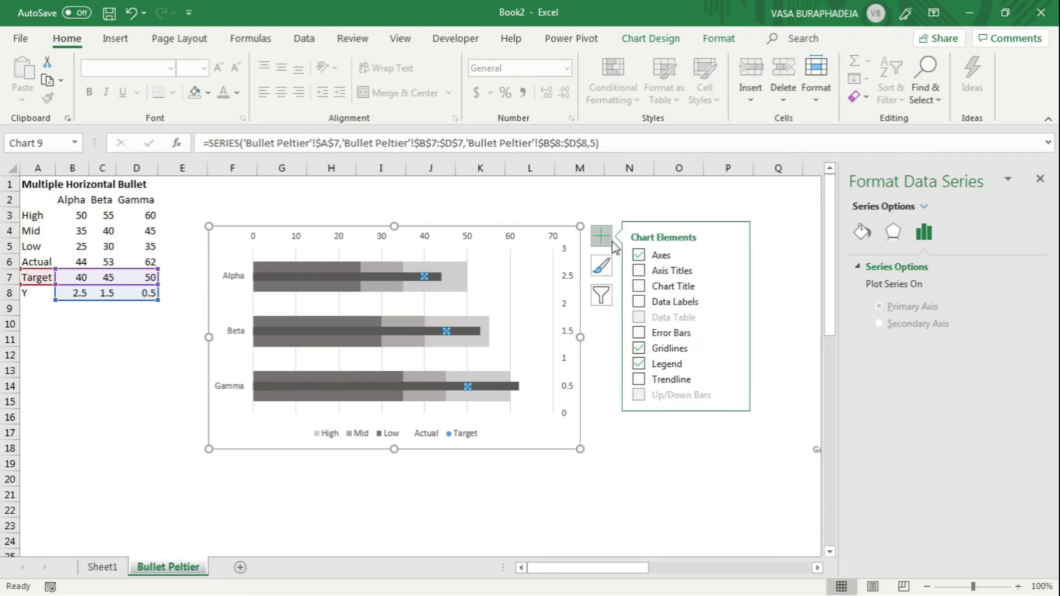
left_click(639, 332)
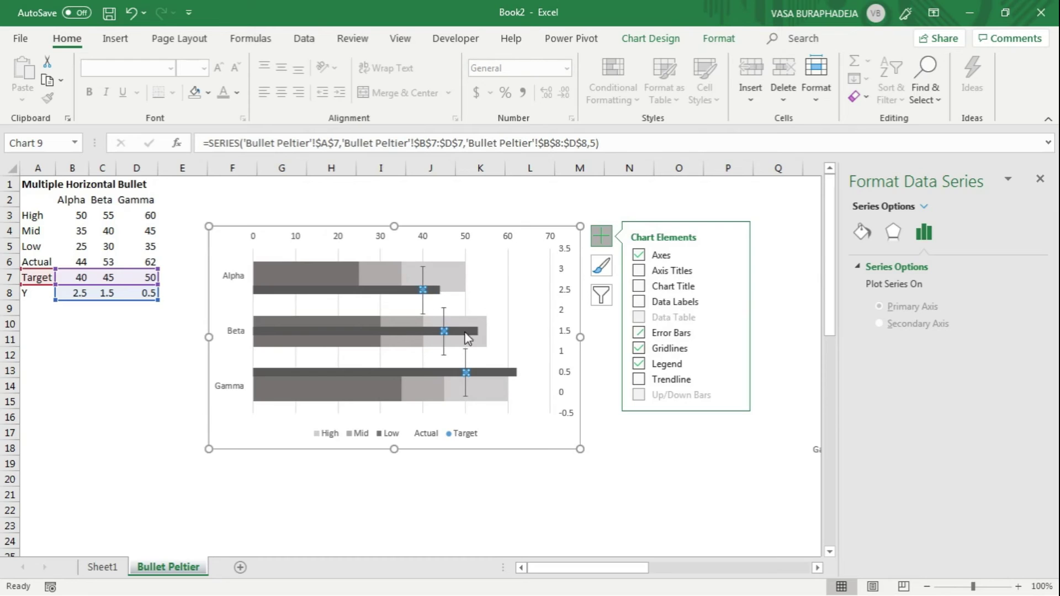
left_click(604, 238)
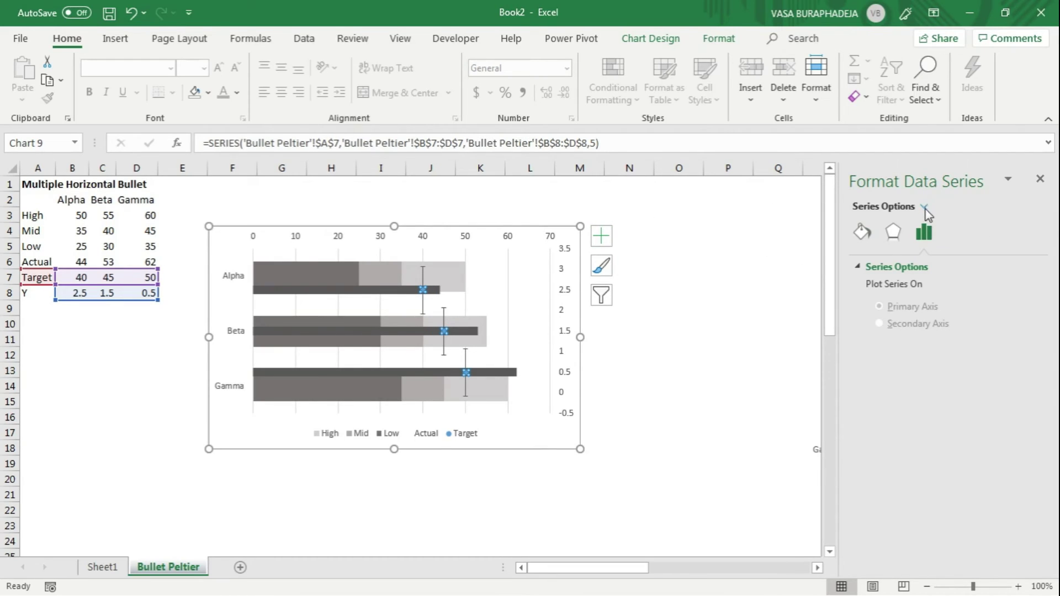
key("Down")
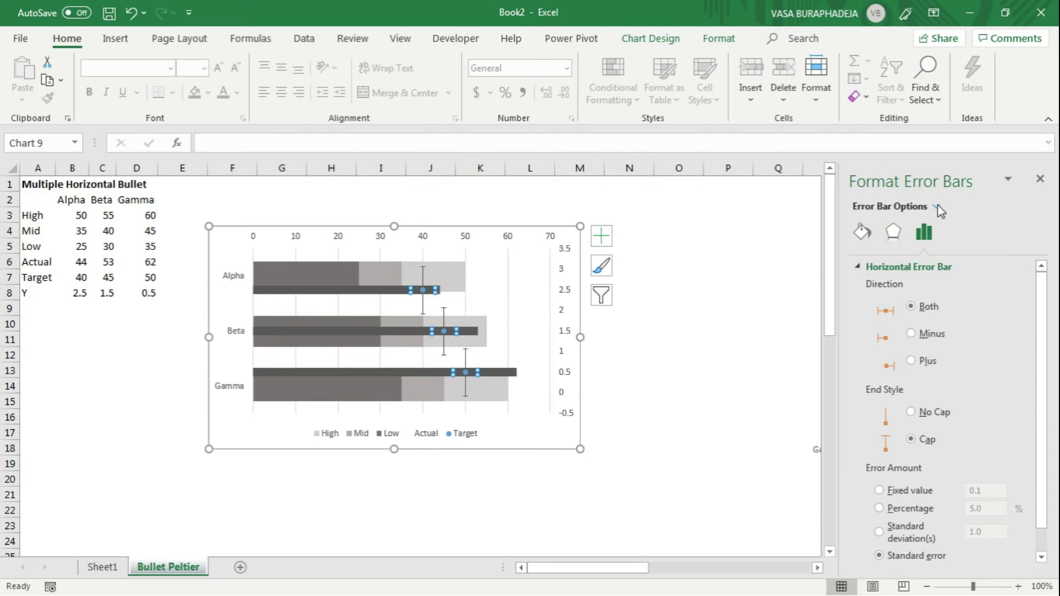
key("Escape")
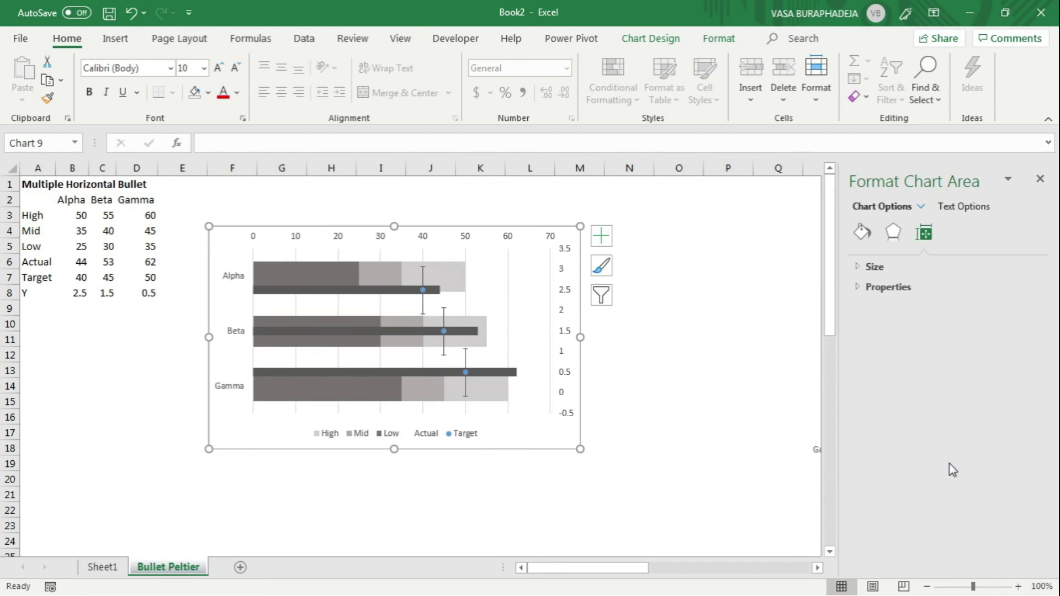
Give the Target vertical error bars No Cap and a fixed value of 0.2
key("Down")
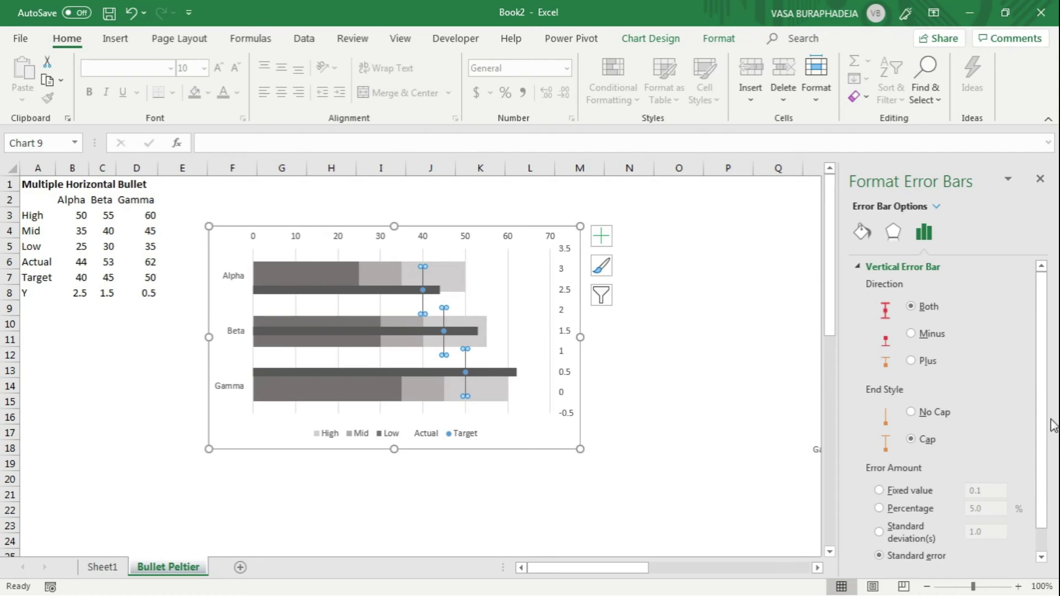
left_click(944, 409)
scroll(940, 469, "down", 1)
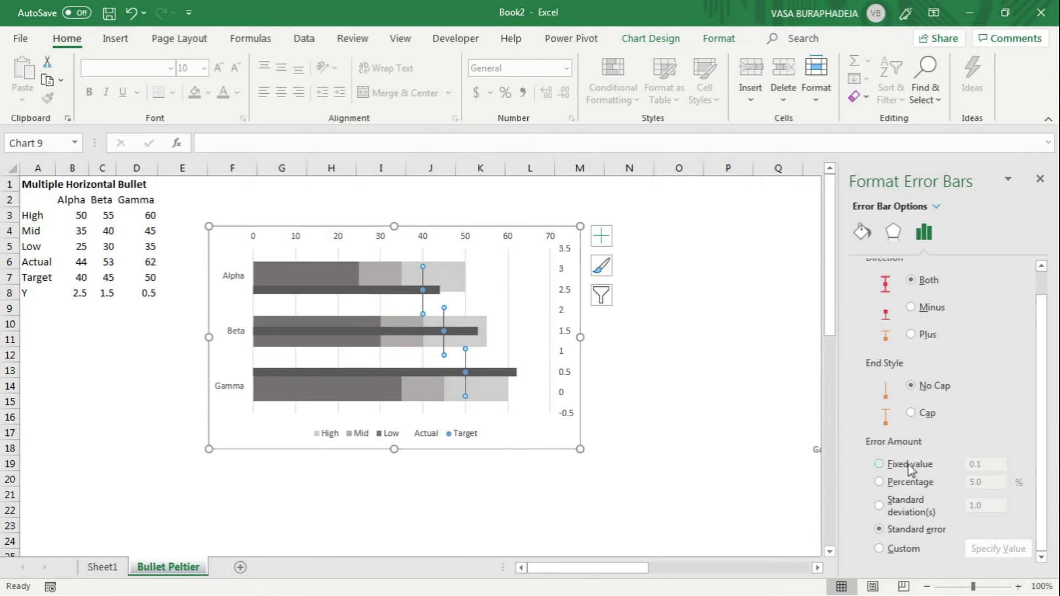
left_click(909, 464)
left_click(984, 463)
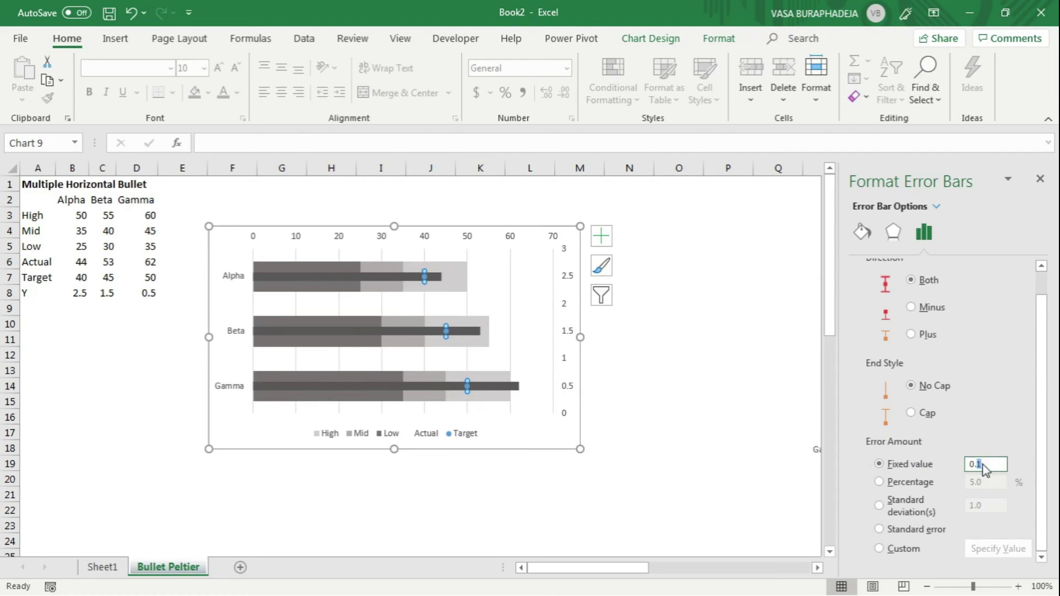
key("Return")
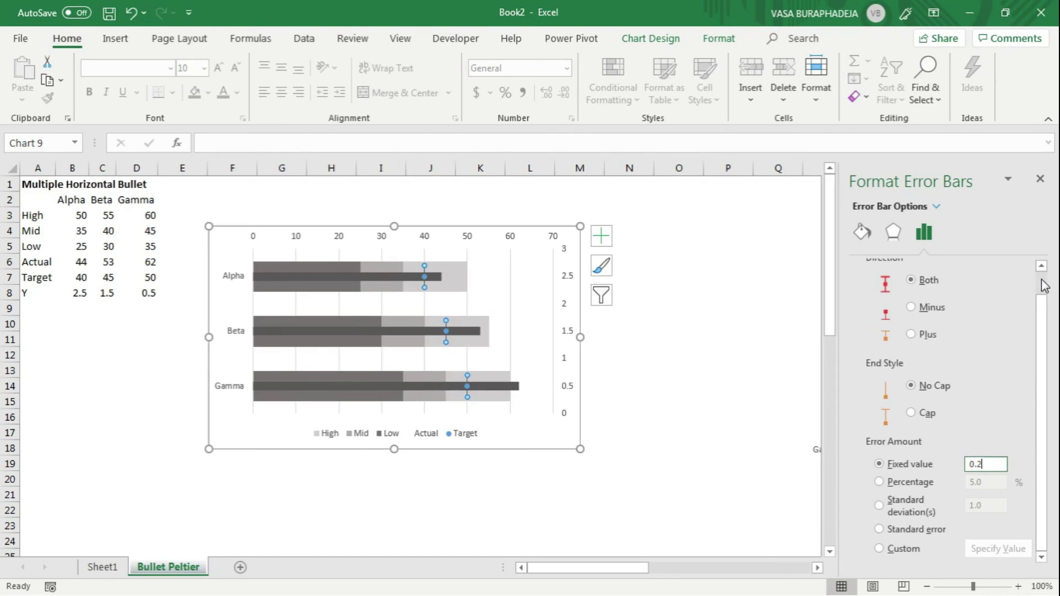
scroll(1042, 288, "up", 1)
Make the Target error bar lines 2 pt wide and red
left_click(870, 235)
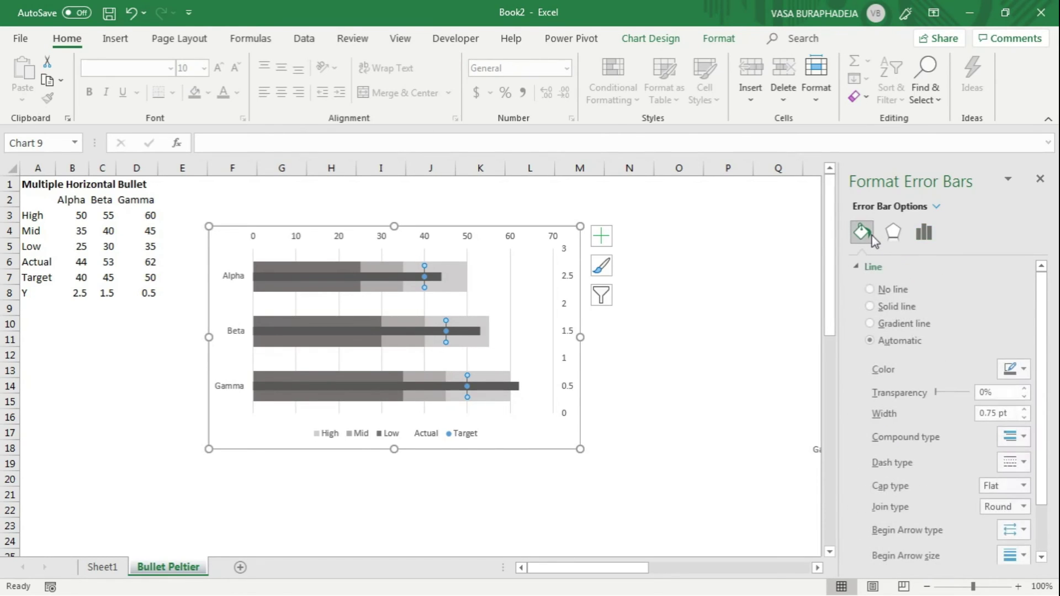
double_click(998, 413)
type("2")
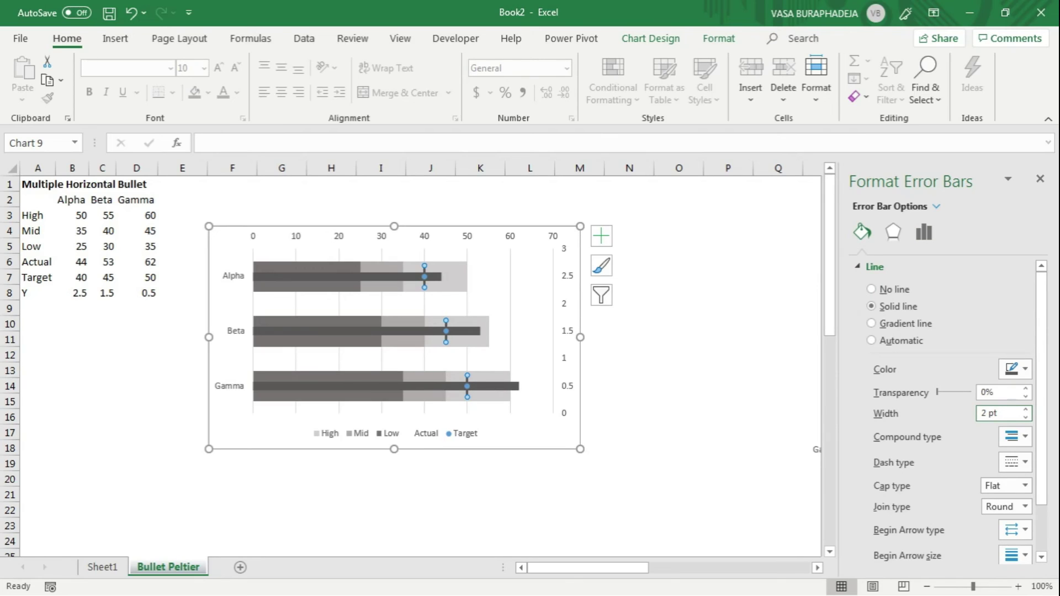
left_click(1010, 369)
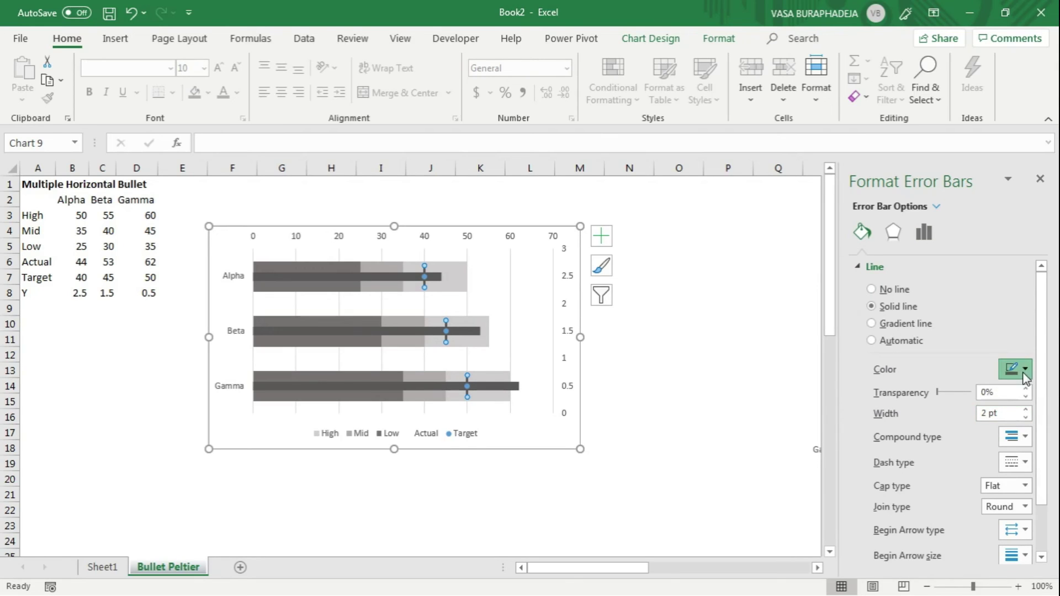
left_click(943, 515)
left_click(749, 290)
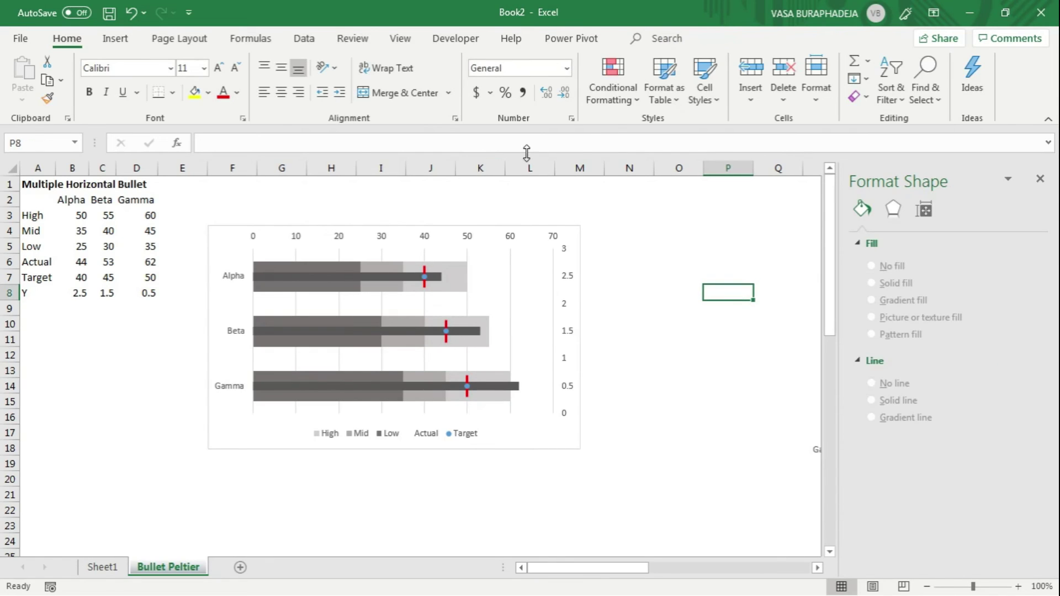
Set the Target series marker to None so only the red target lines remain
left_click(425, 278)
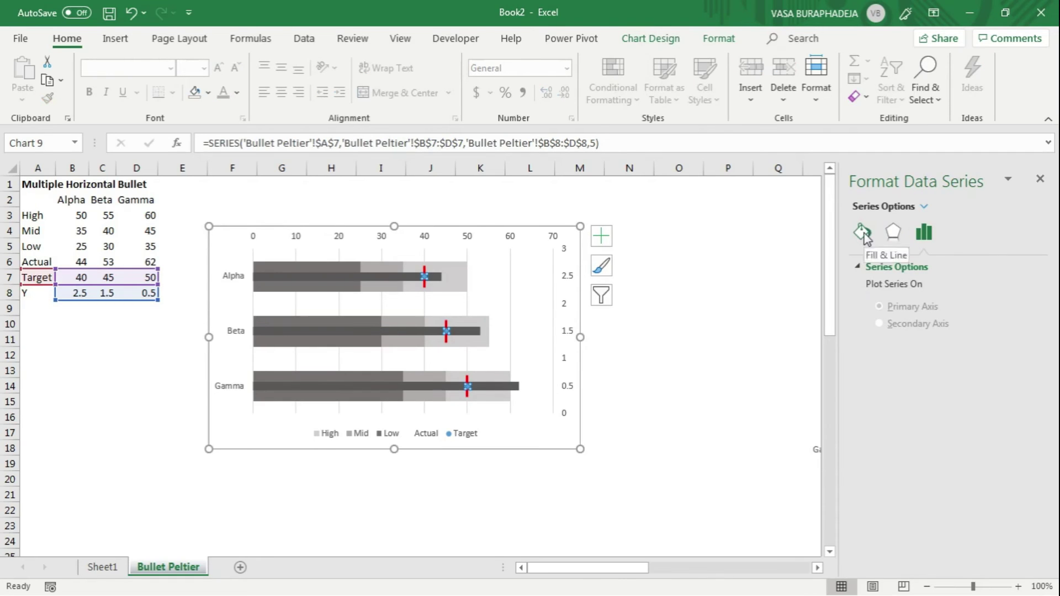
left_click(860, 234)
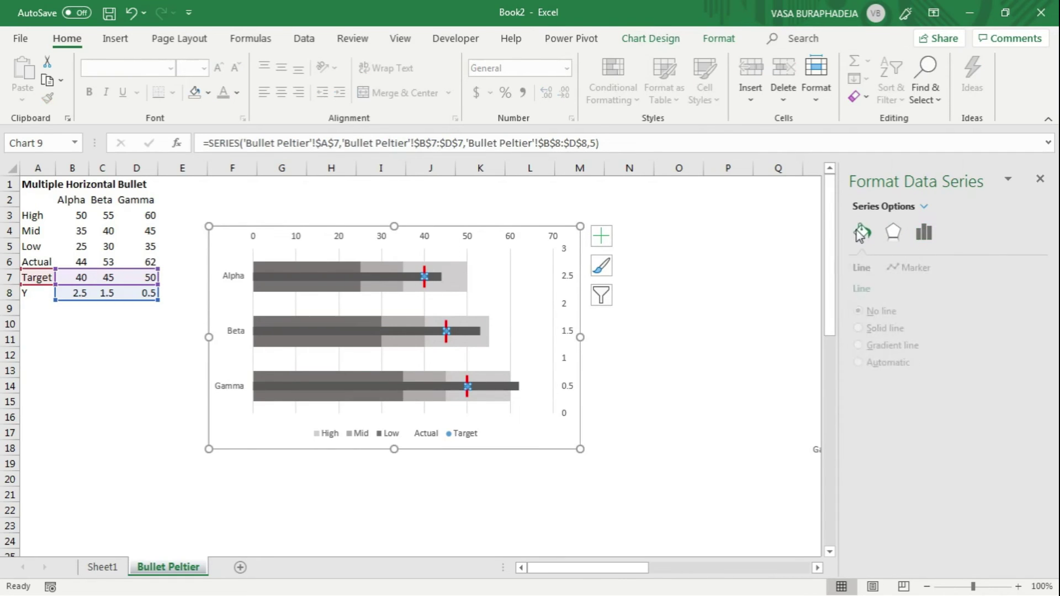
left_click(913, 271)
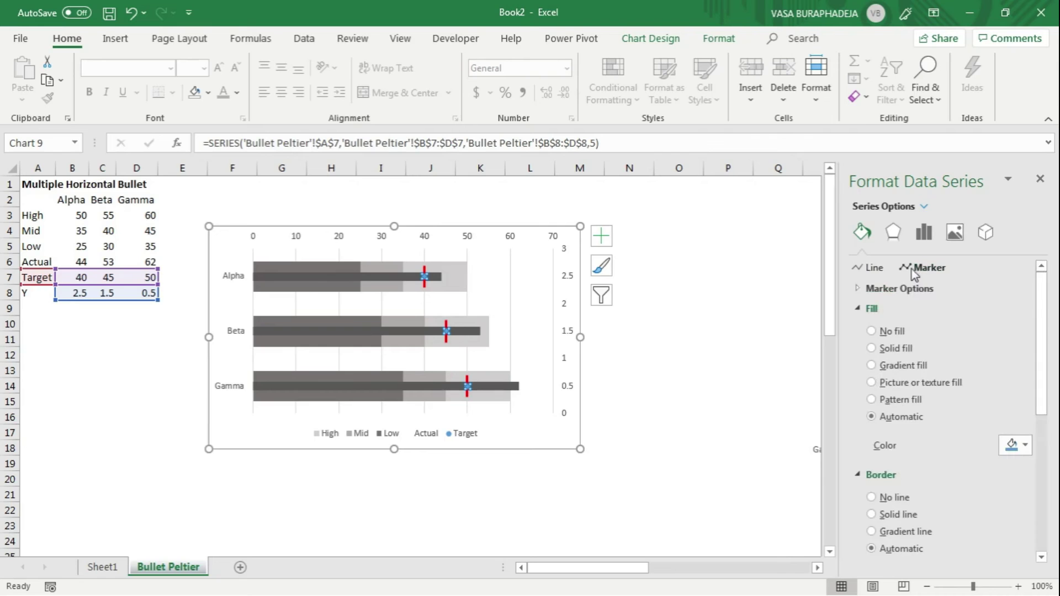
left_click(883, 289)
left_click(872, 327)
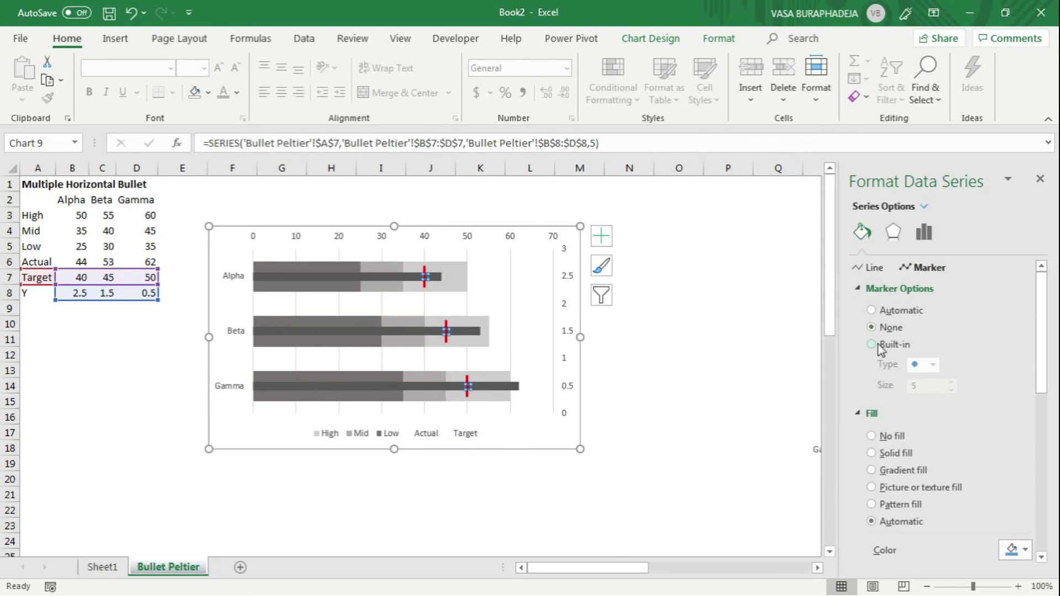
left_click(782, 308)
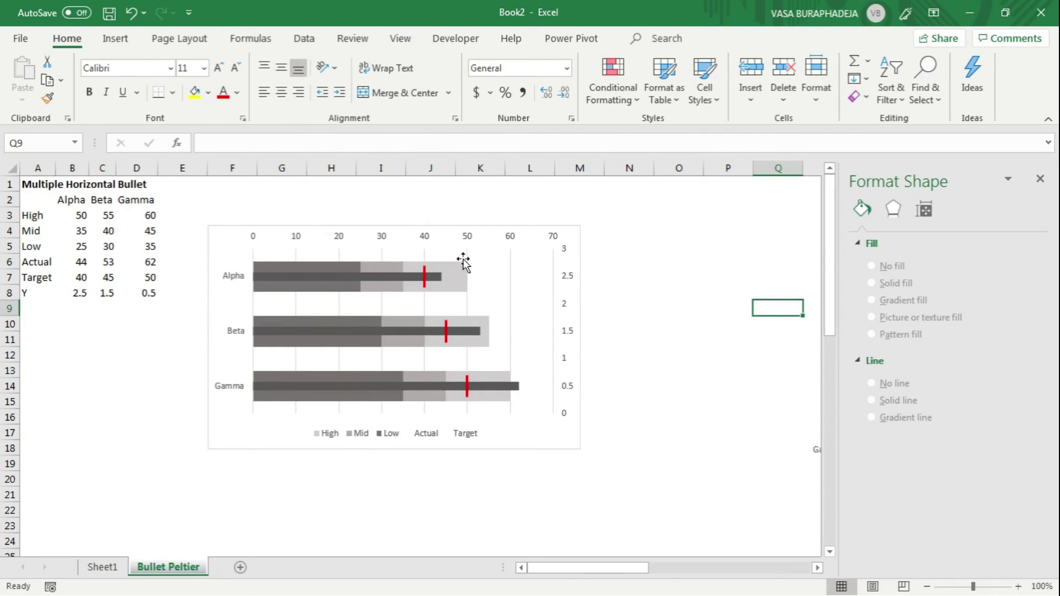
Remove the secondary 0–3 vertical axis and the legend, then deselect the chart to review the bars
left_click(569, 311)
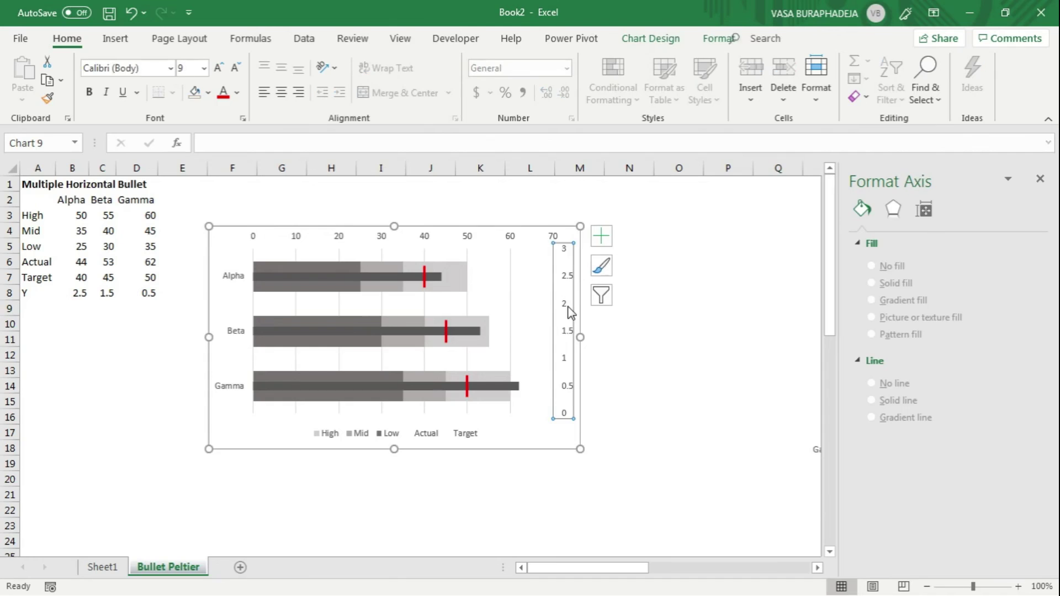
key("Delete")
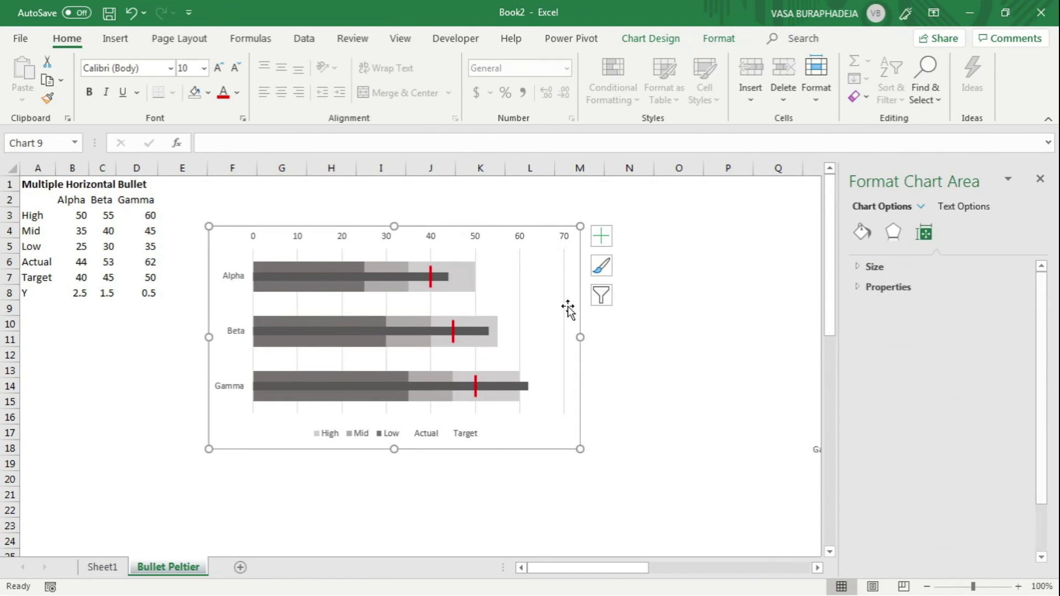
left_click(352, 435)
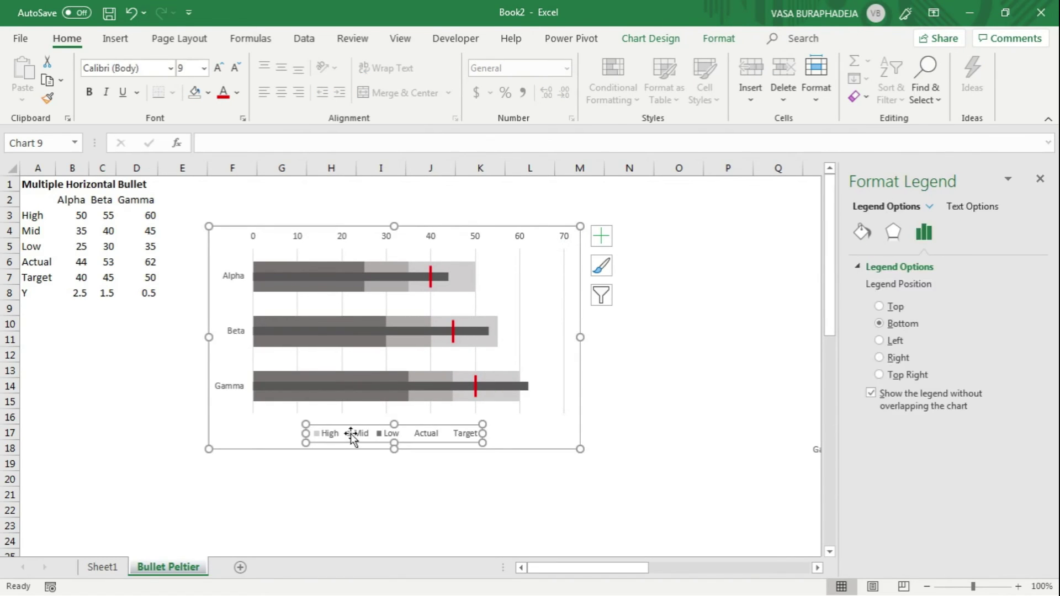
key("Delete")
left_click(742, 288)
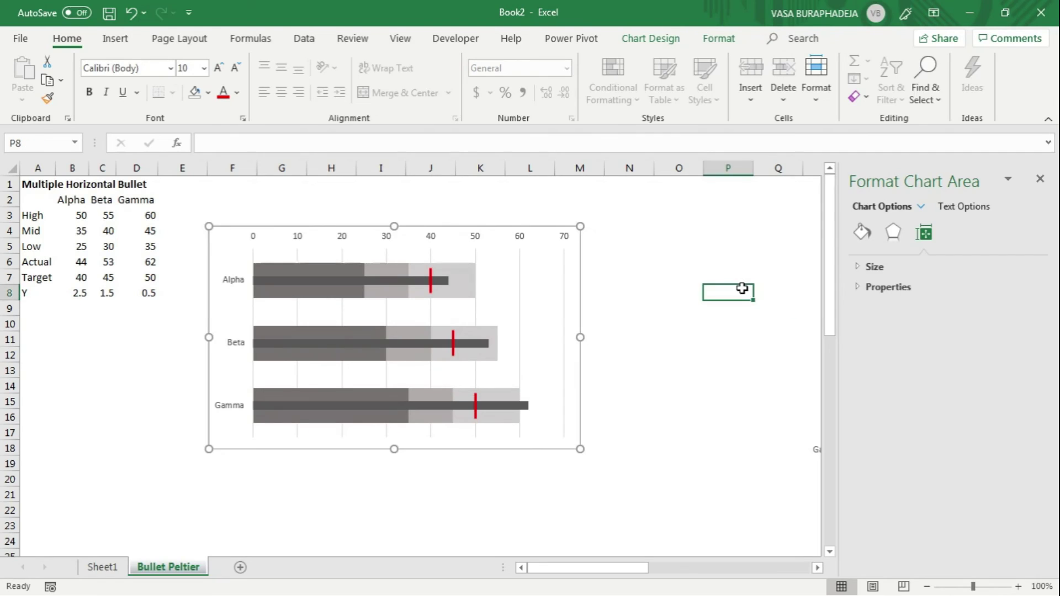
left_click(111, 354)
left_click(160, 365)
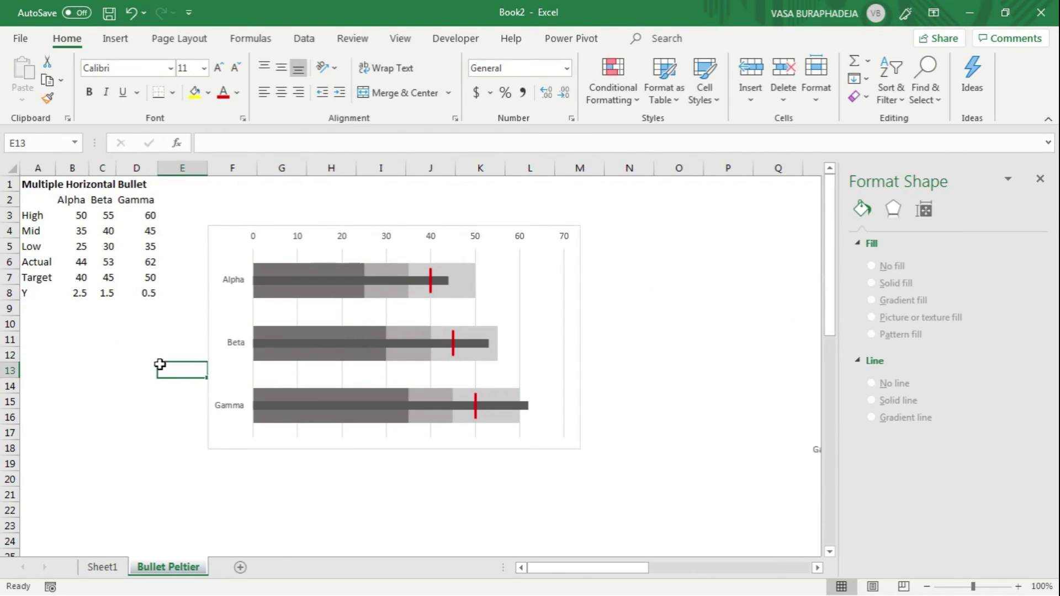